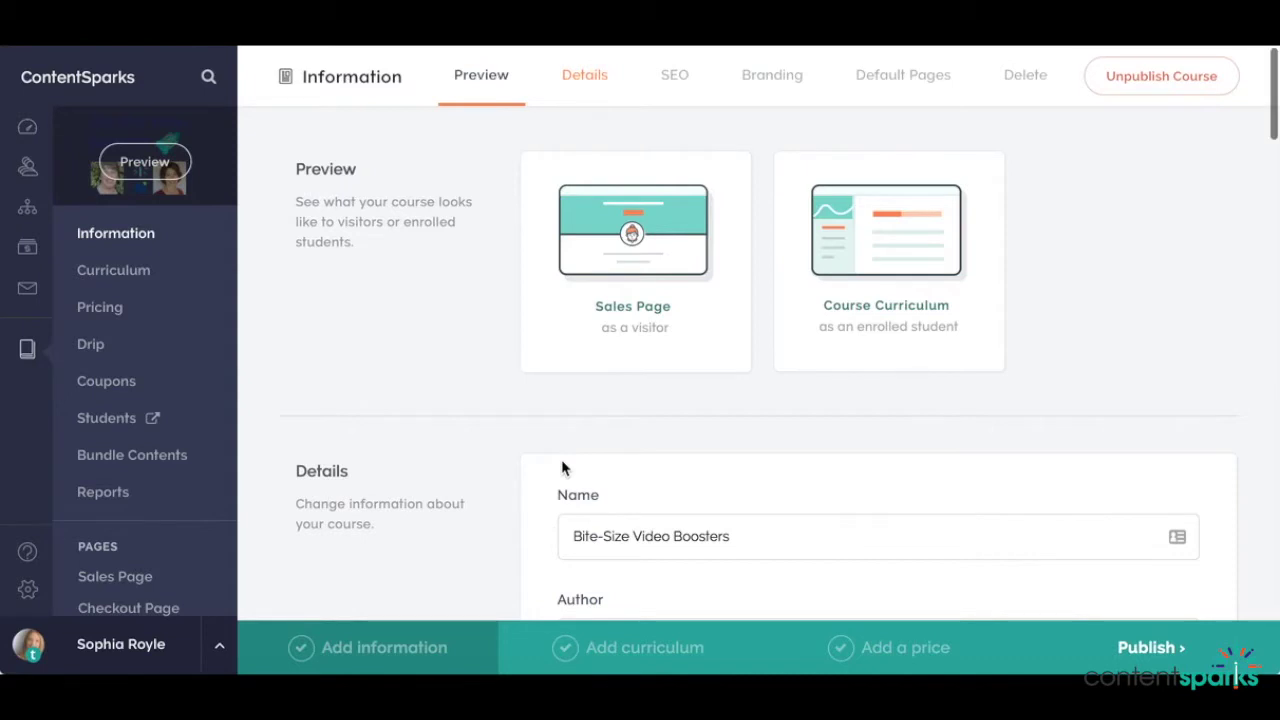
Step: Review the course's name, author, subtitle and description in the course information details
scroll(562, 466, "down", 3)
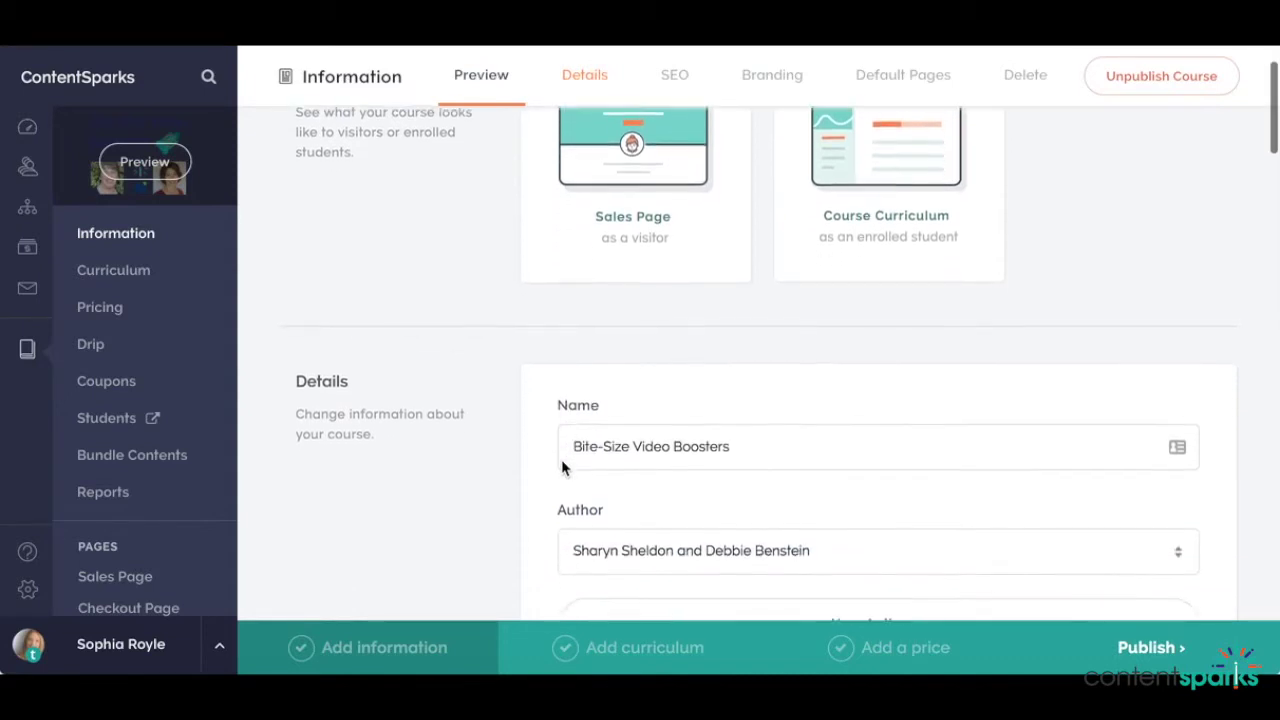
scroll(561, 466, "down", 4)
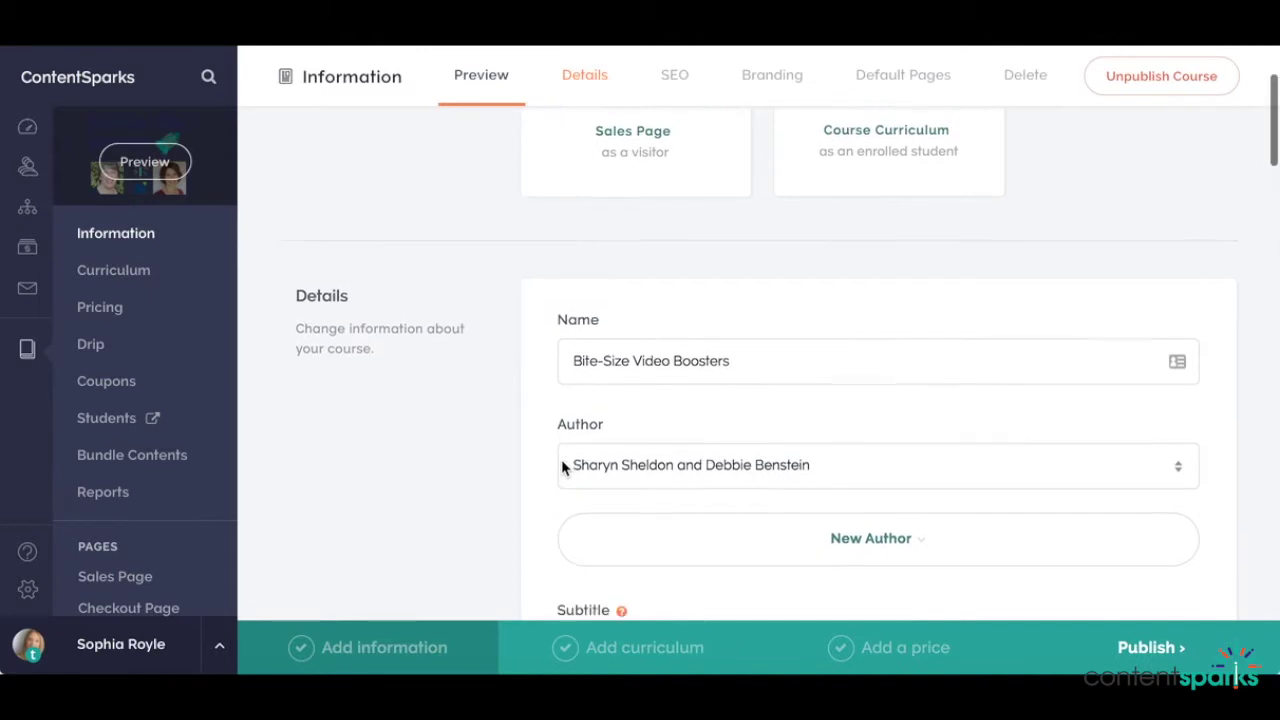
scroll(561, 466, "down", 5)
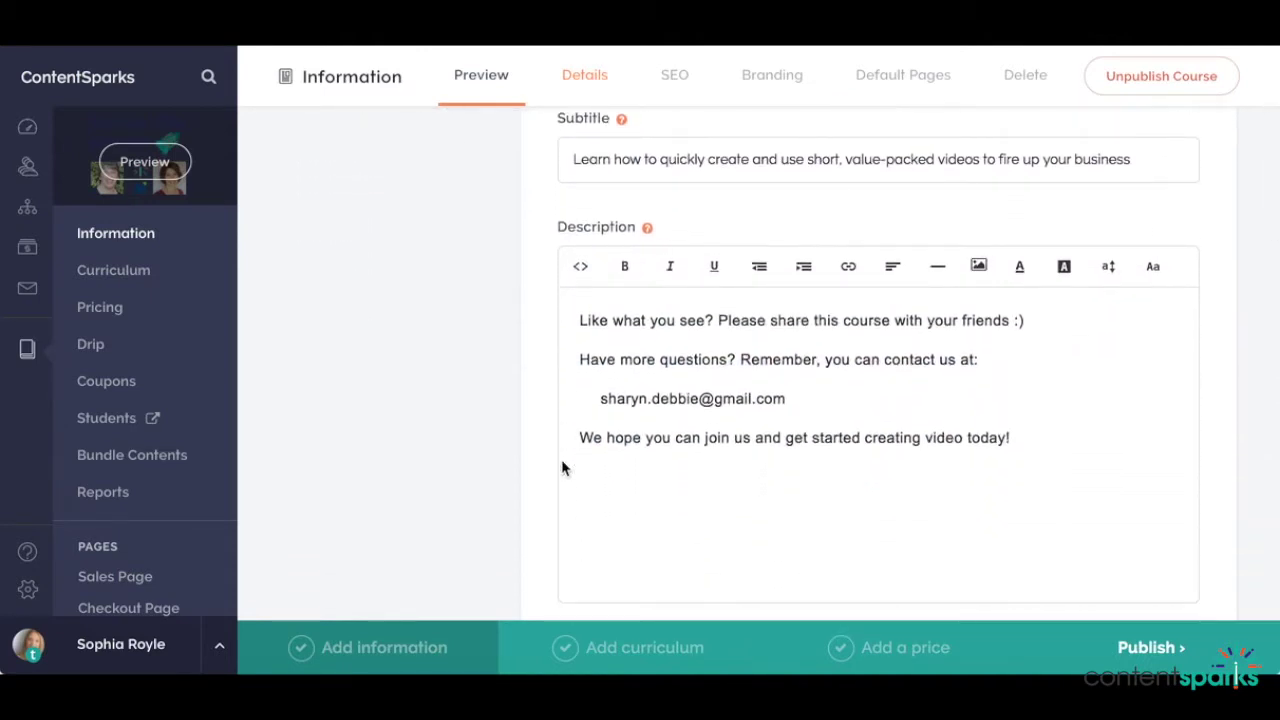
scroll(561, 462, "up", 4)
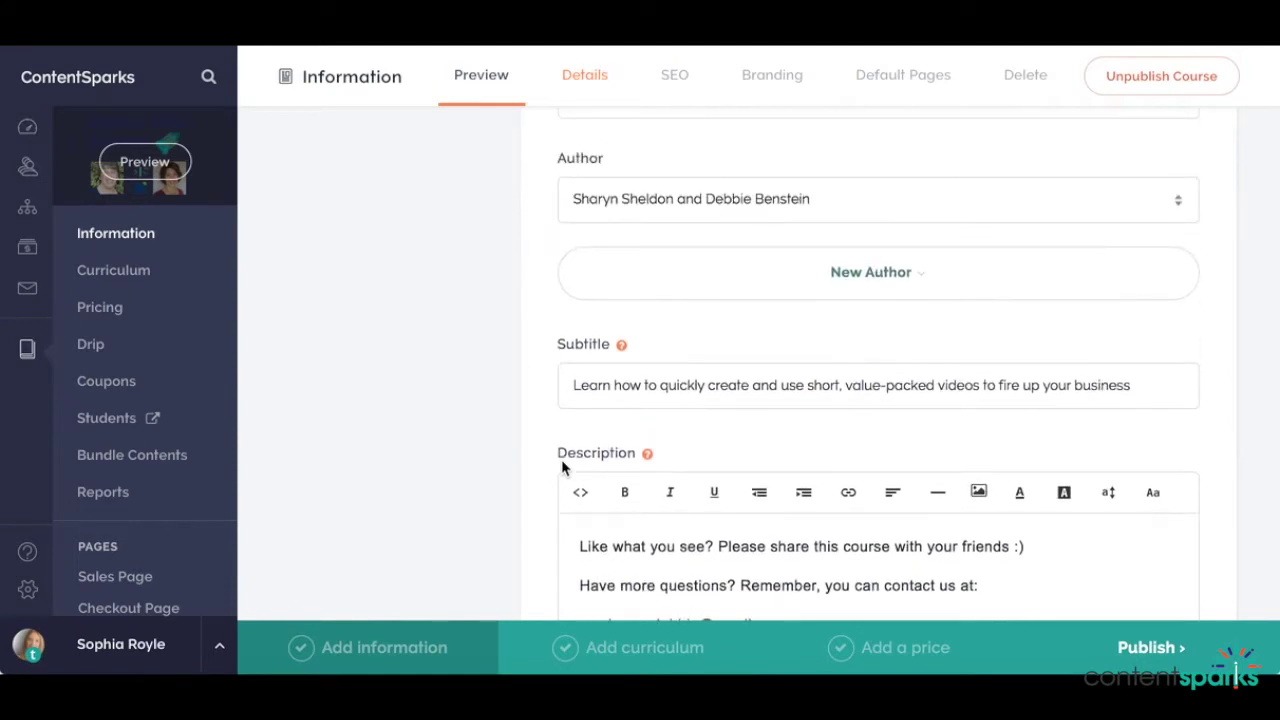
scroll(561, 466, "up", 4)
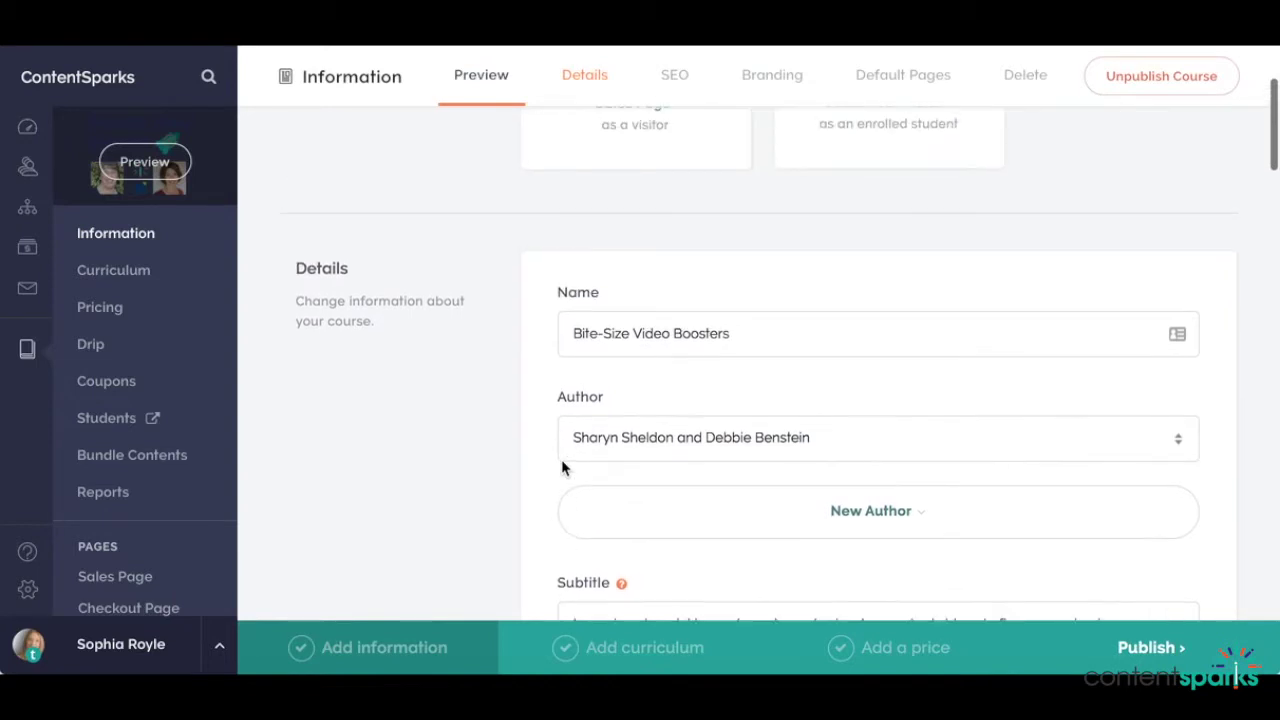
scroll(561, 464, "up", 3)
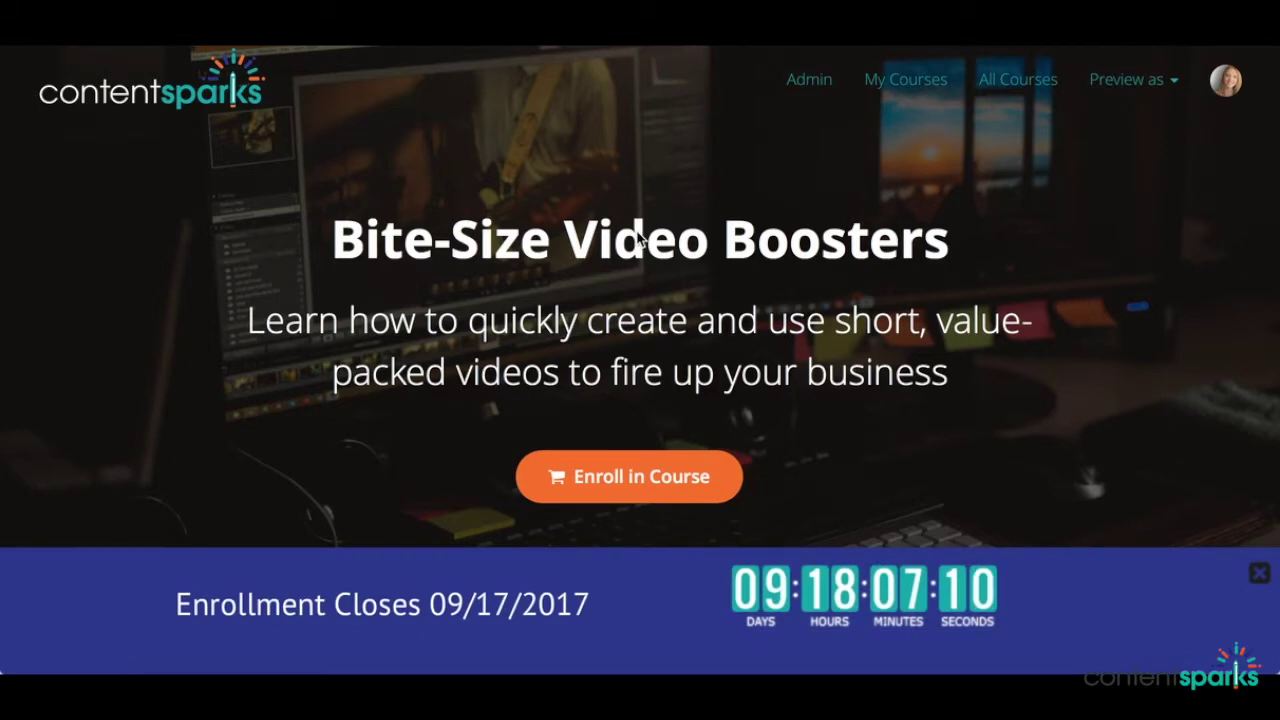
Step: Examine the course sales page as visitors see it, from the hero header and intro video through the sales copy to the FAQ
scroll(600, 320, "down", 2)
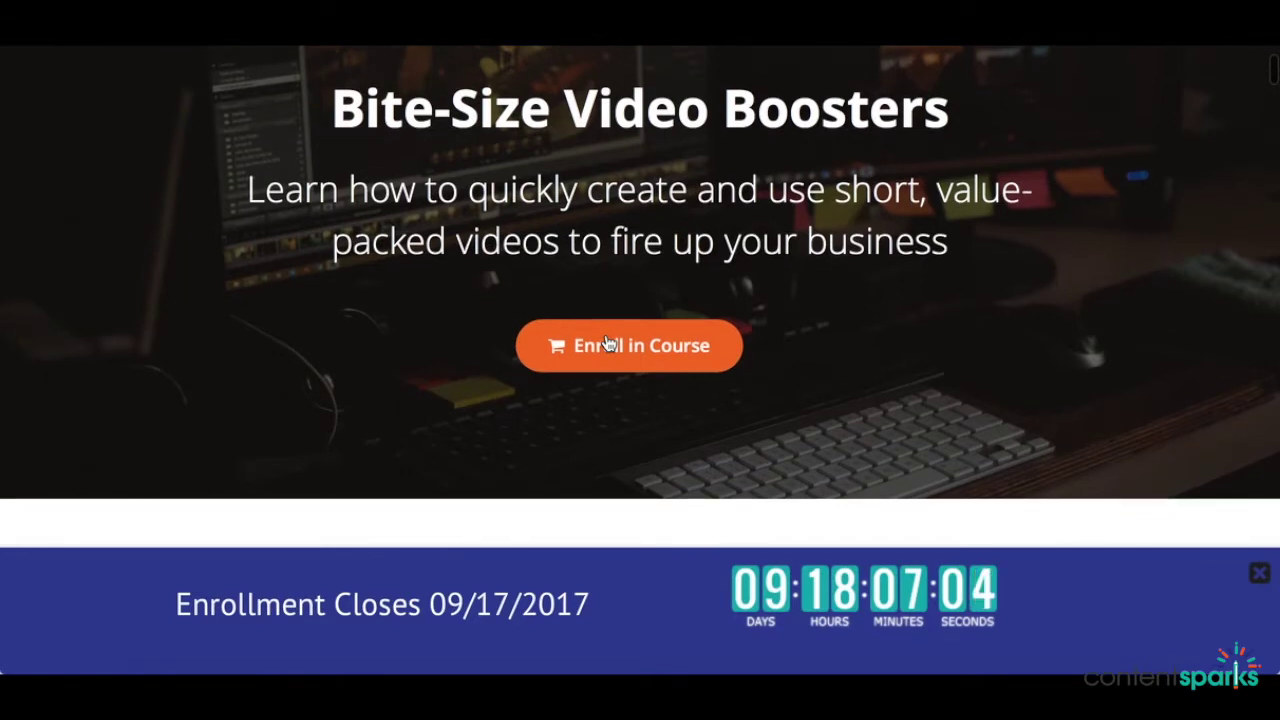
scroll(606, 343, "down", 1)
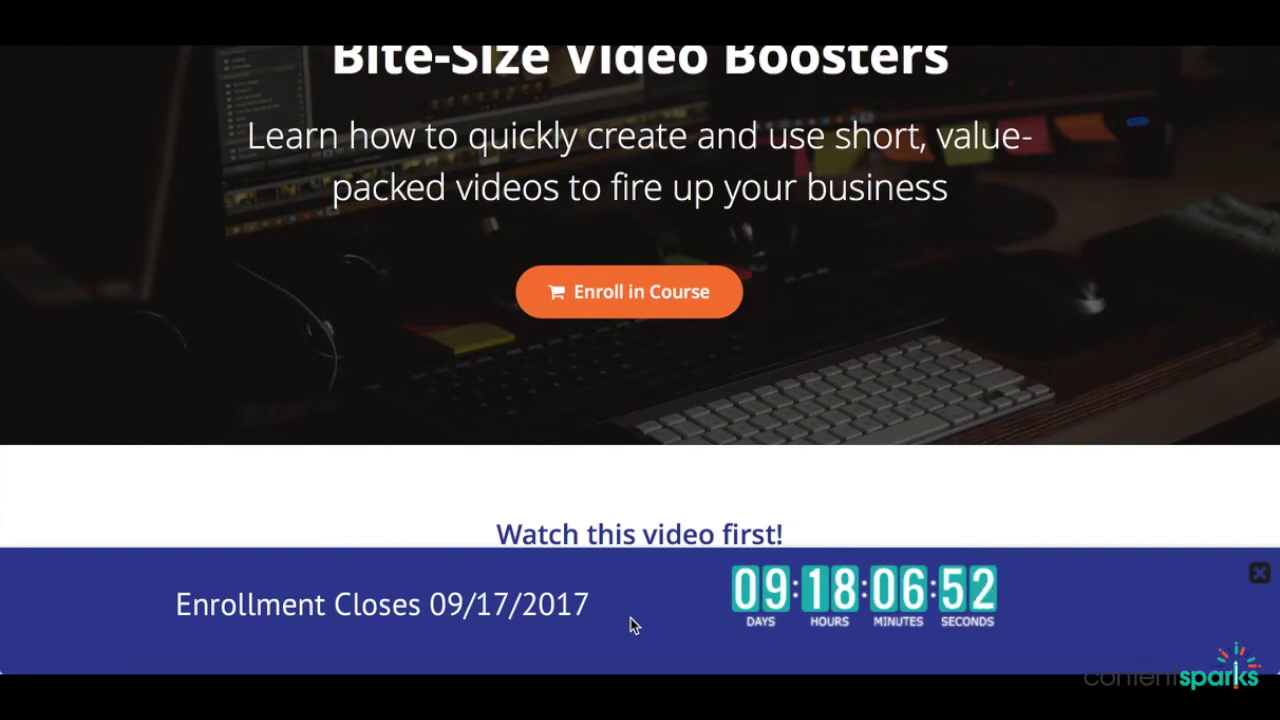
scroll(613, 466, "down", 5)
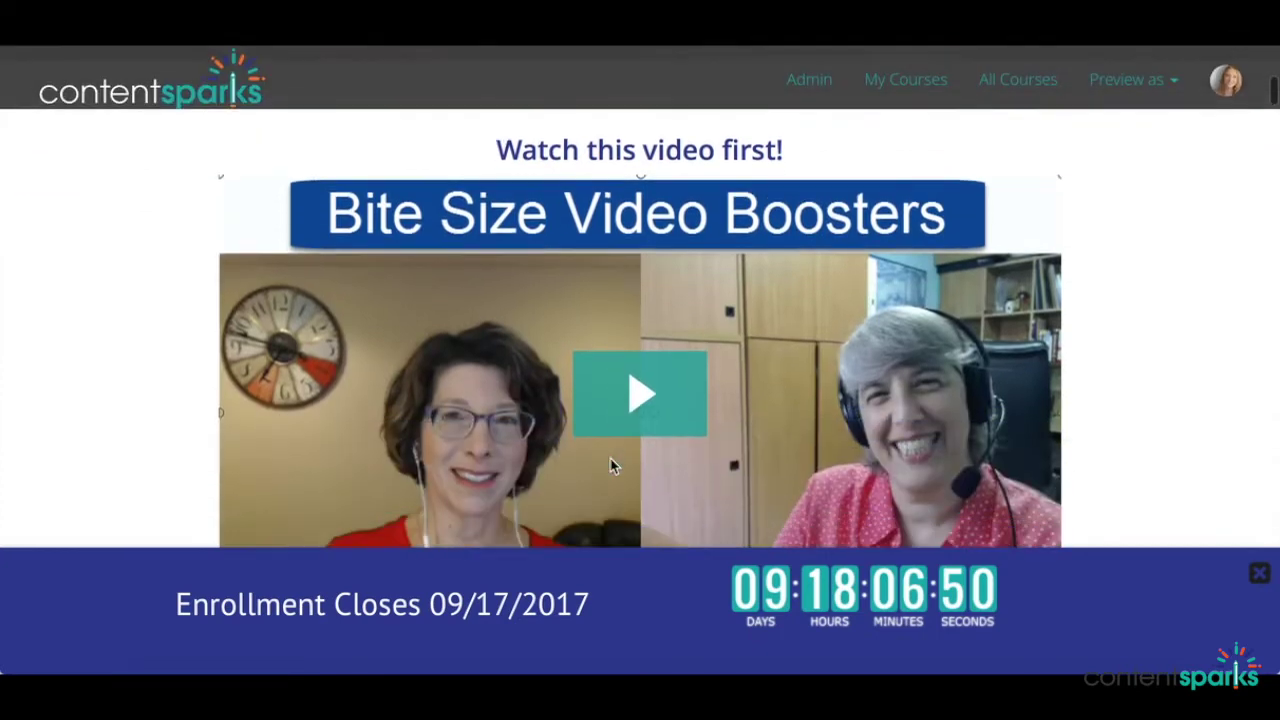
scroll(613, 466, "down", 5)
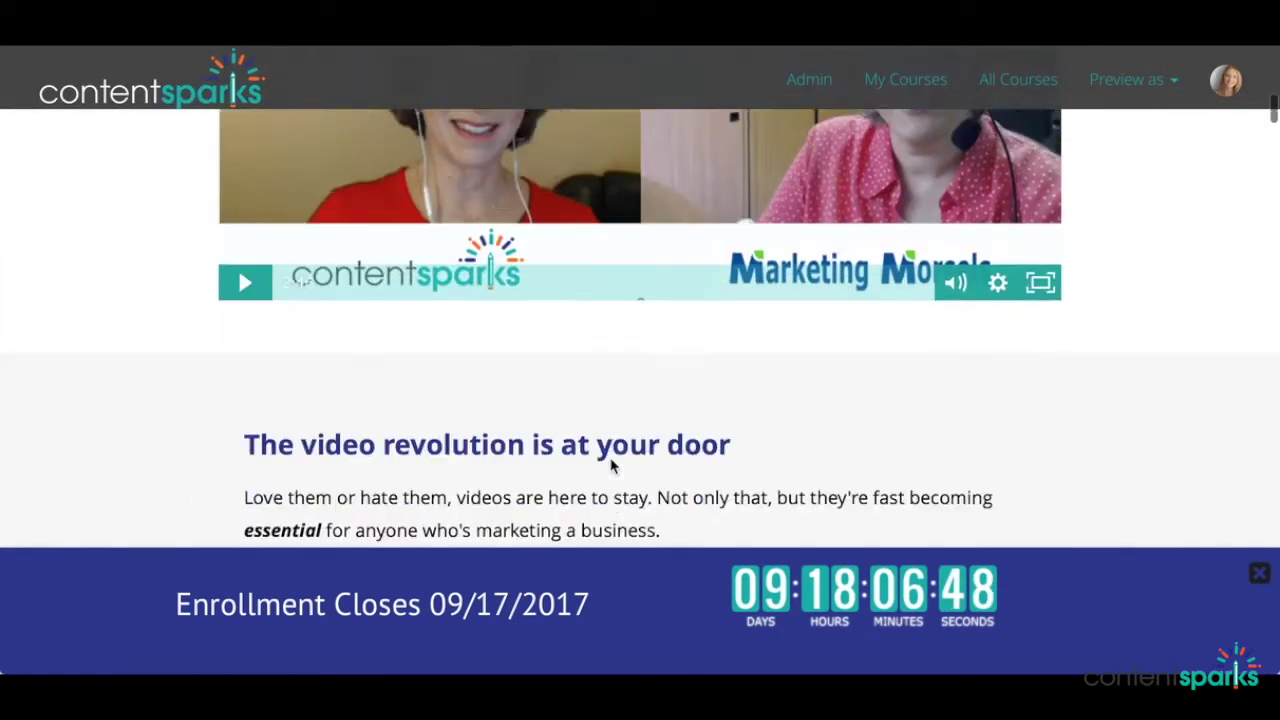
scroll(613, 466, "down", 1)
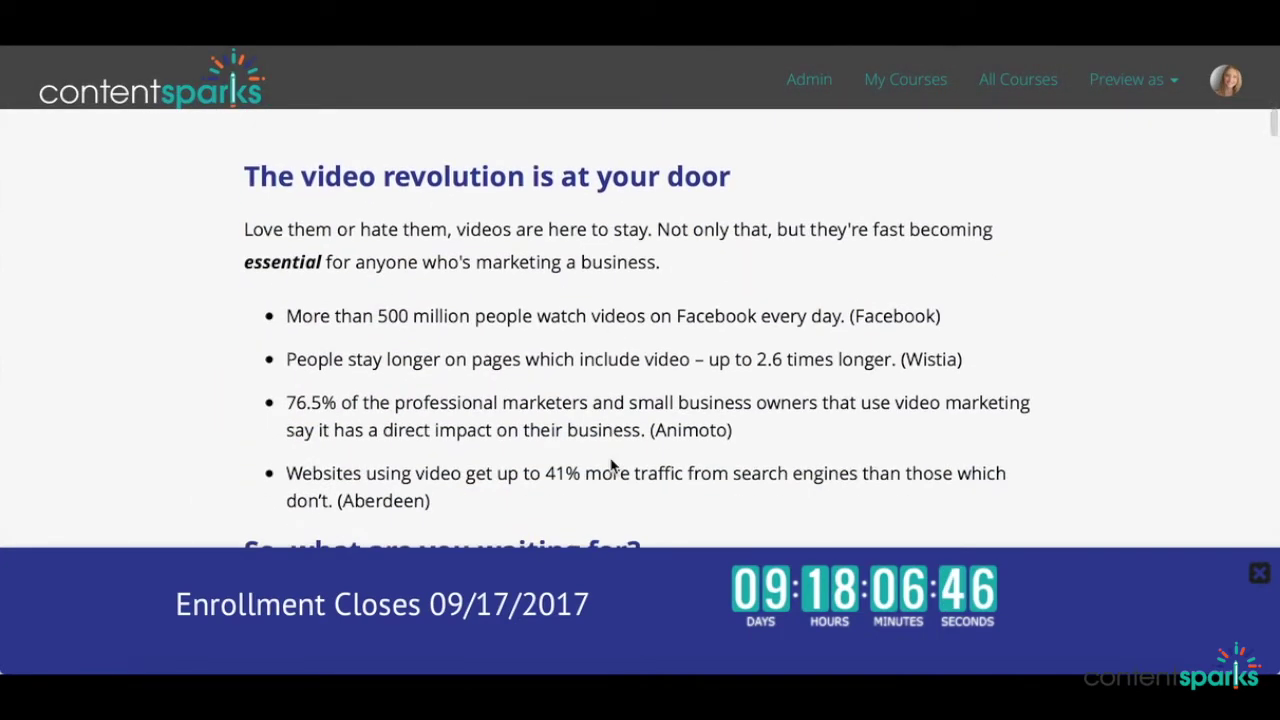
scroll(613, 466, "down", 7)
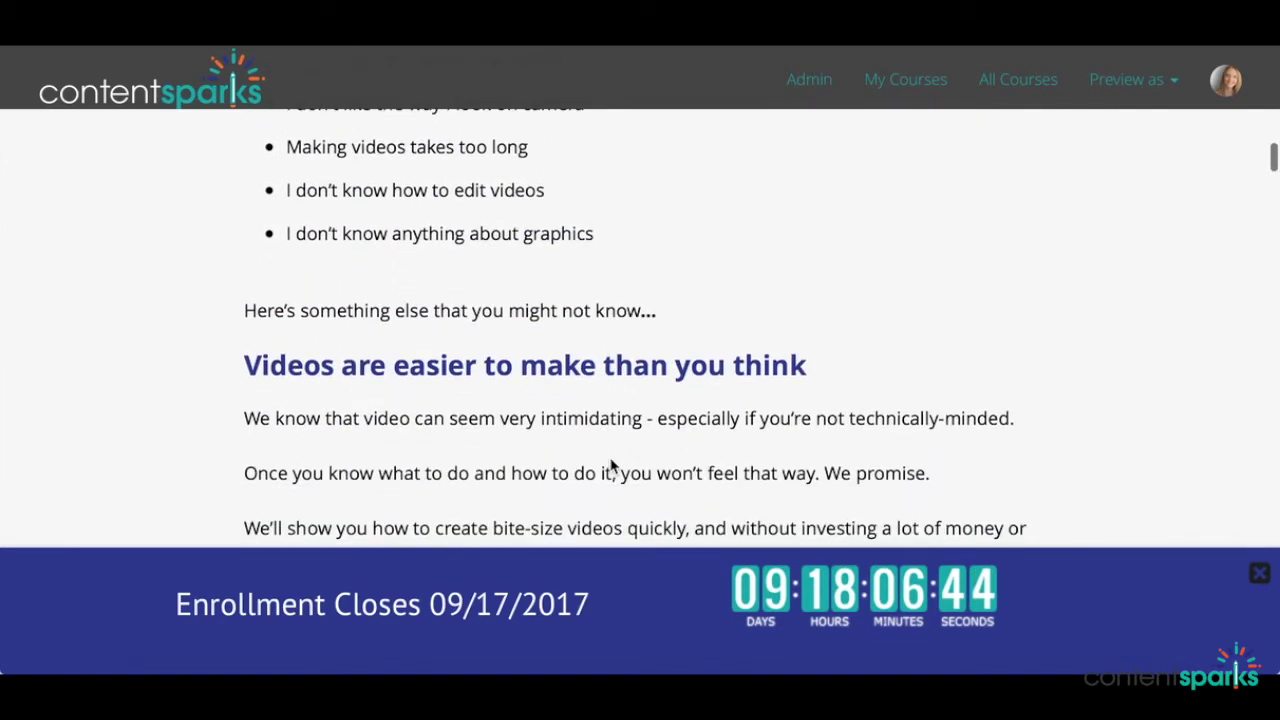
scroll(613, 466, "down", 8)
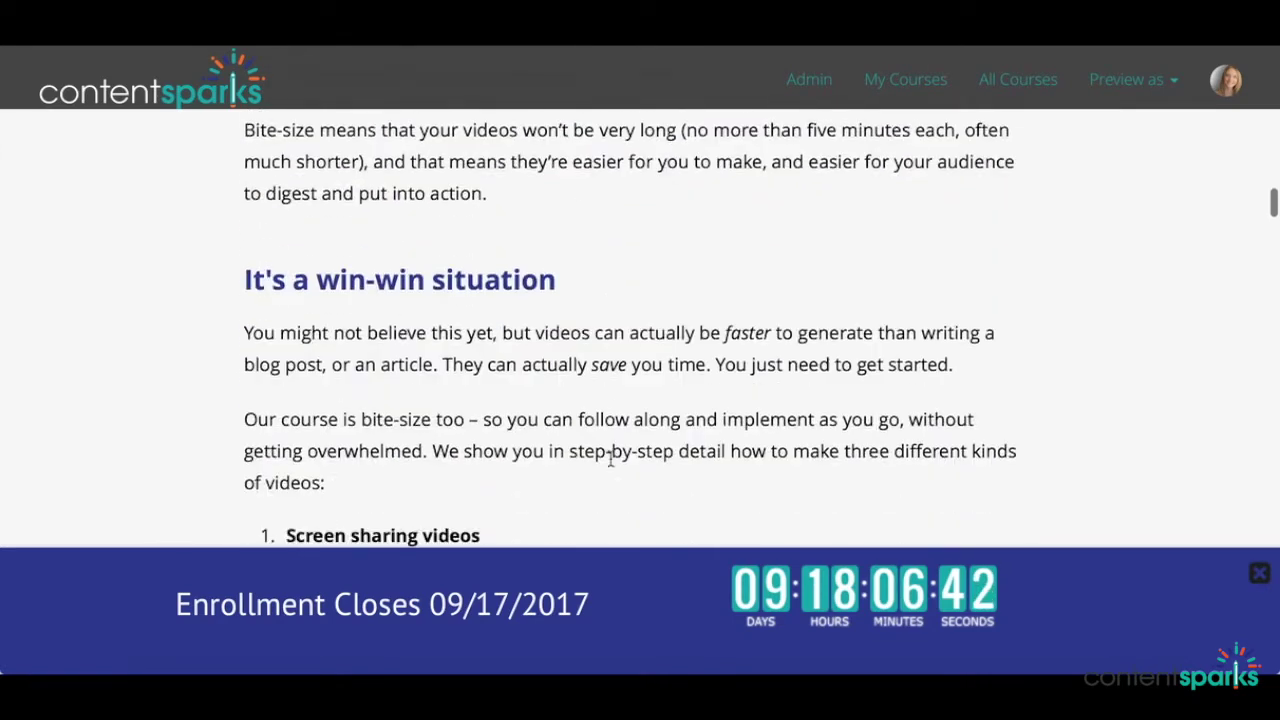
scroll(610, 458, "down", 10)
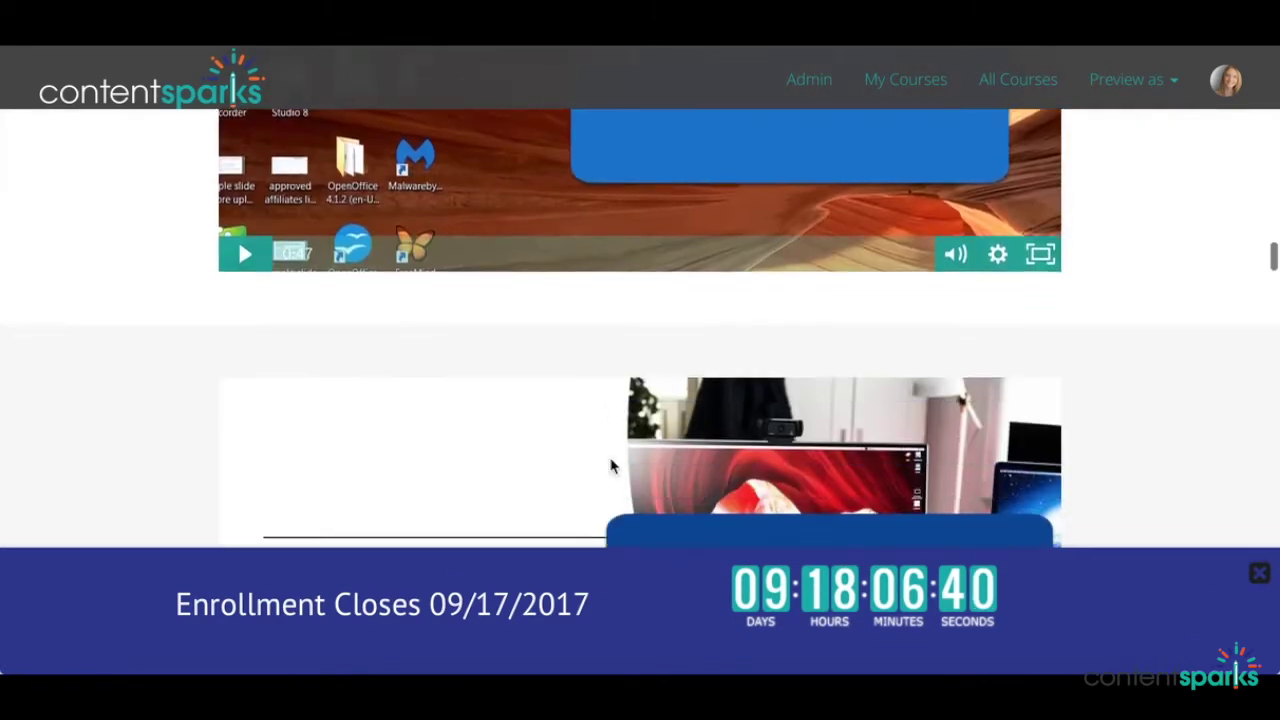
scroll(613, 466, "down", 12)
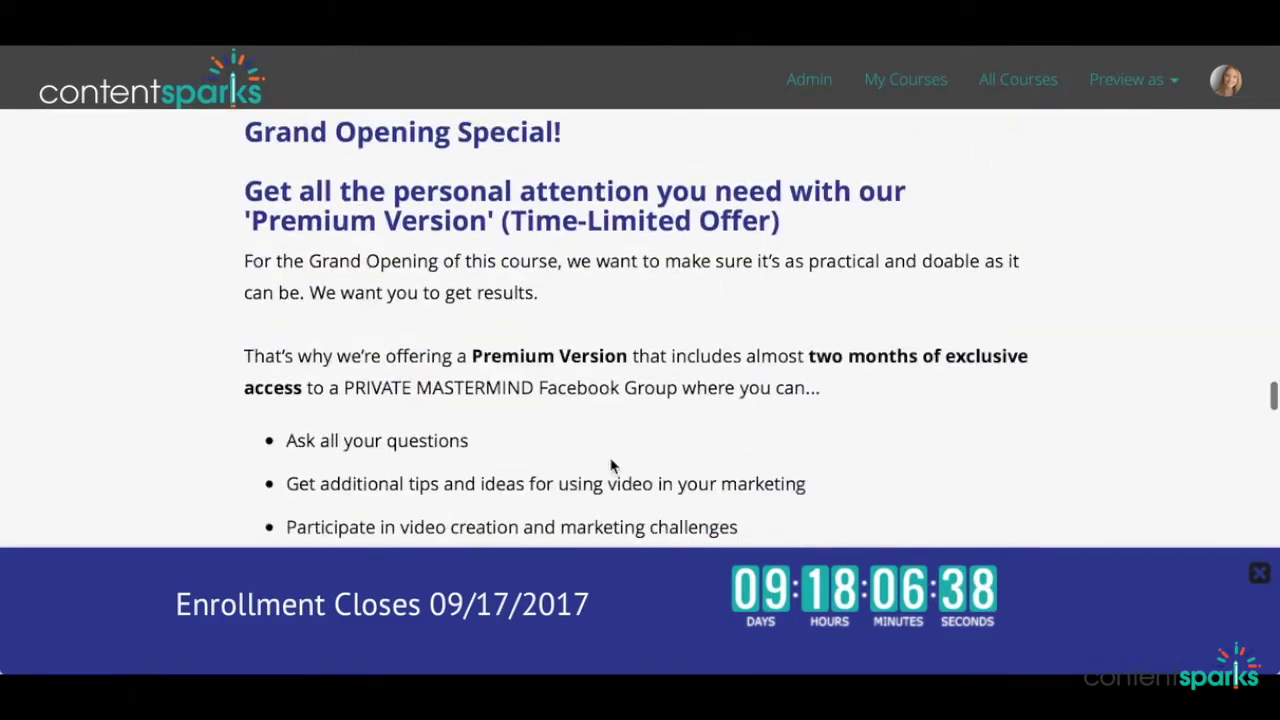
scroll(613, 466, "down", 14)
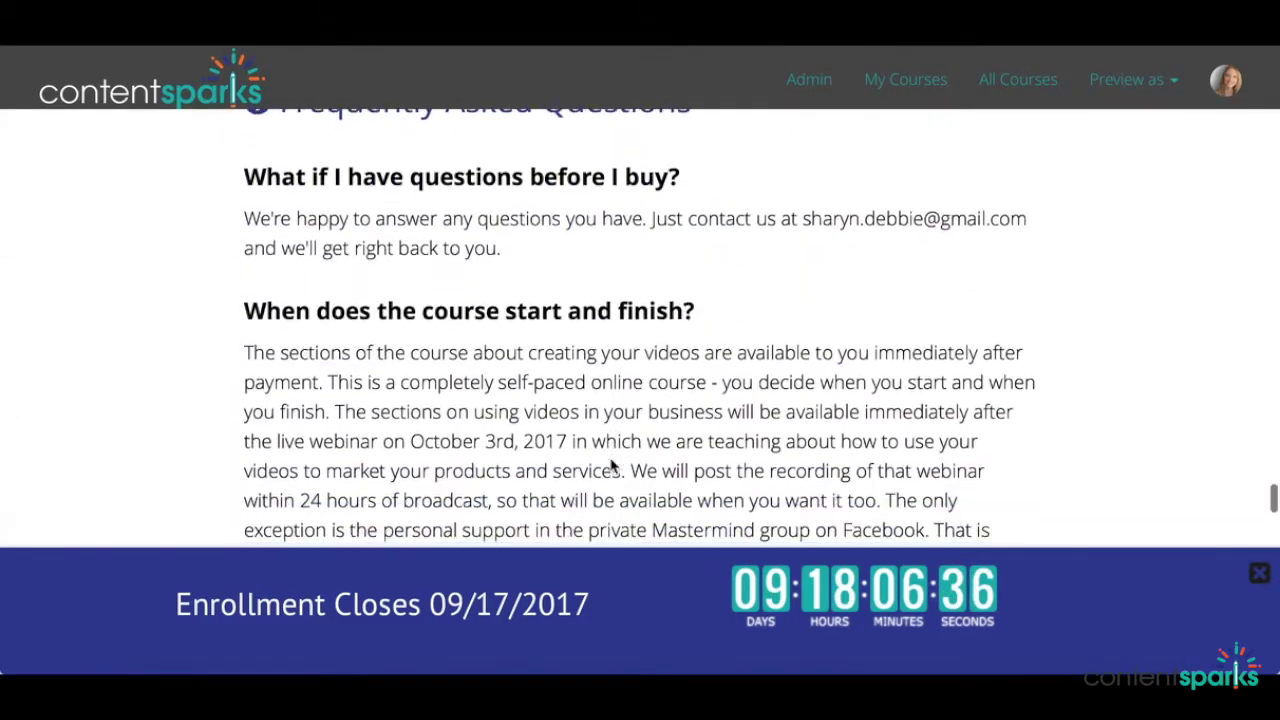
scroll(613, 466, "down", 2)
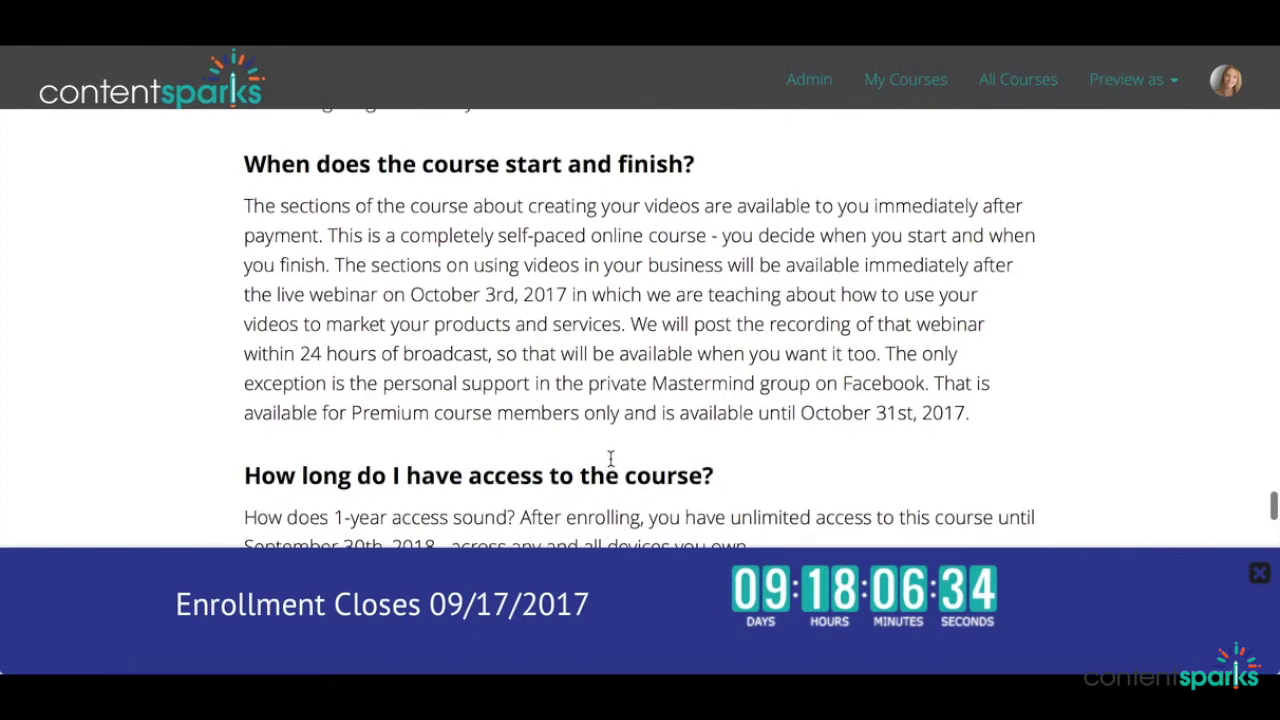
scroll(610, 458, "up", 2)
scroll(610, 458, "up", 6)
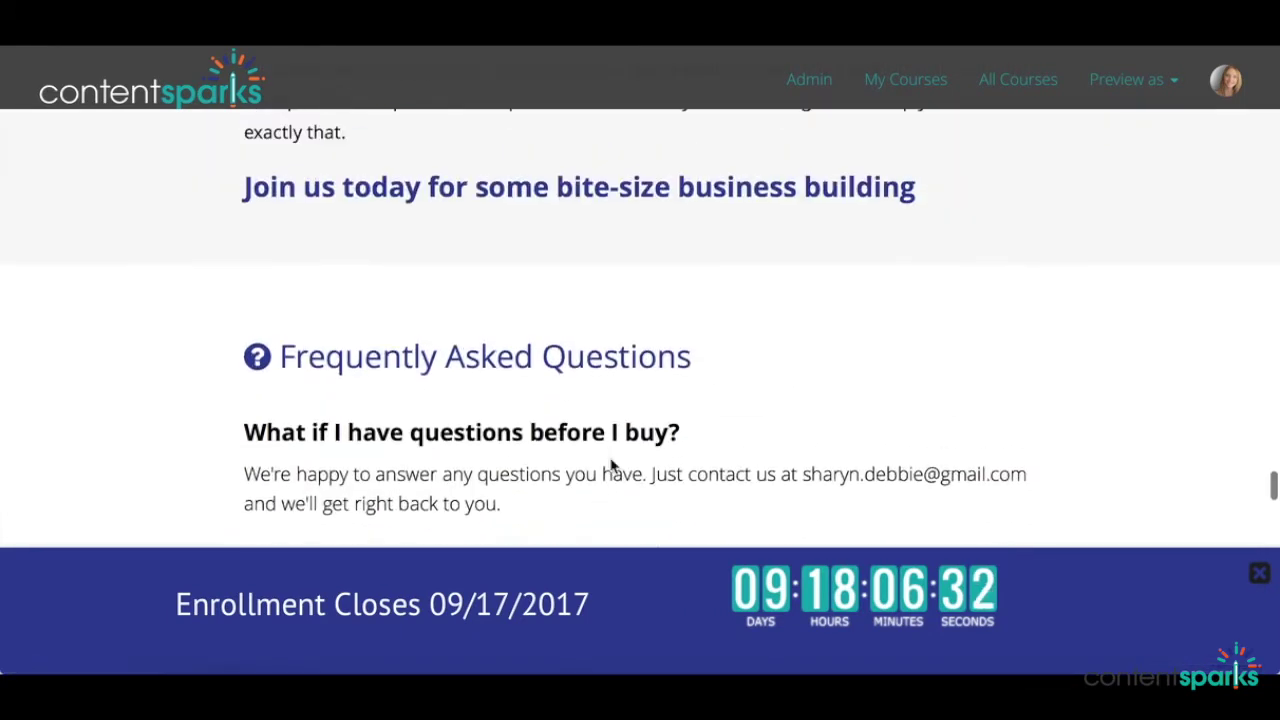
scroll(613, 466, "up", 1)
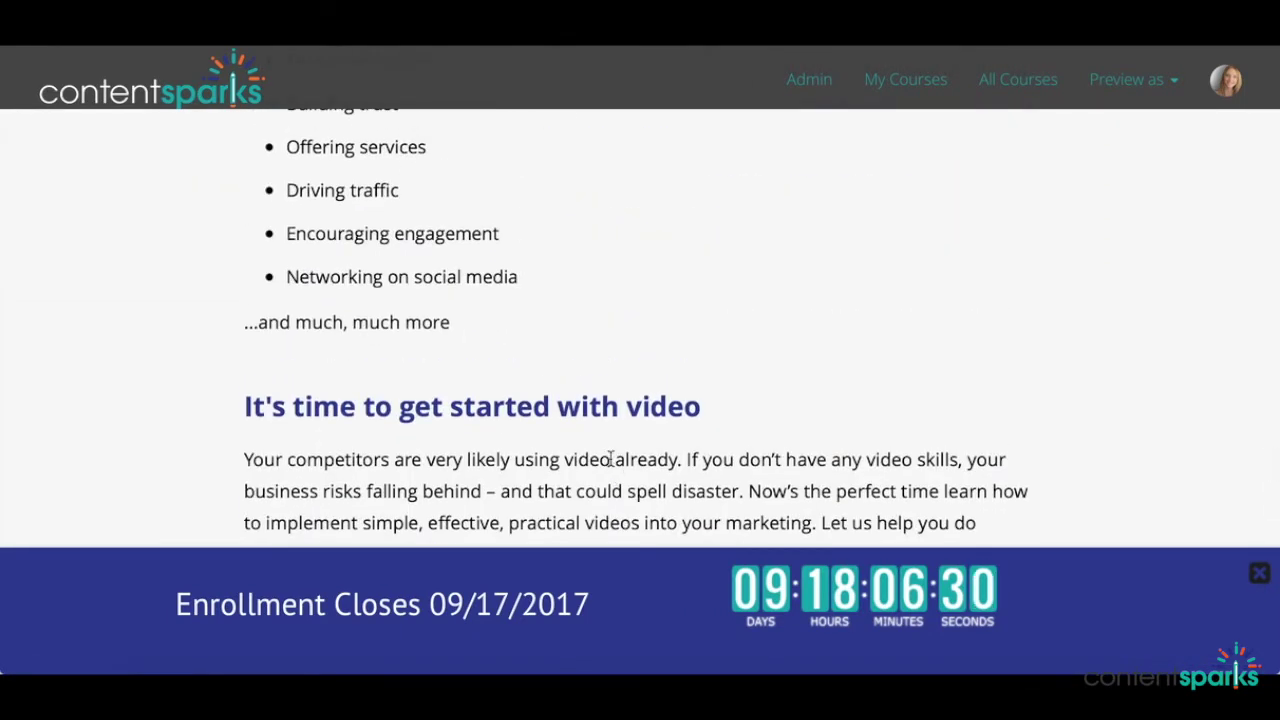
scroll(610, 458, "up", 6)
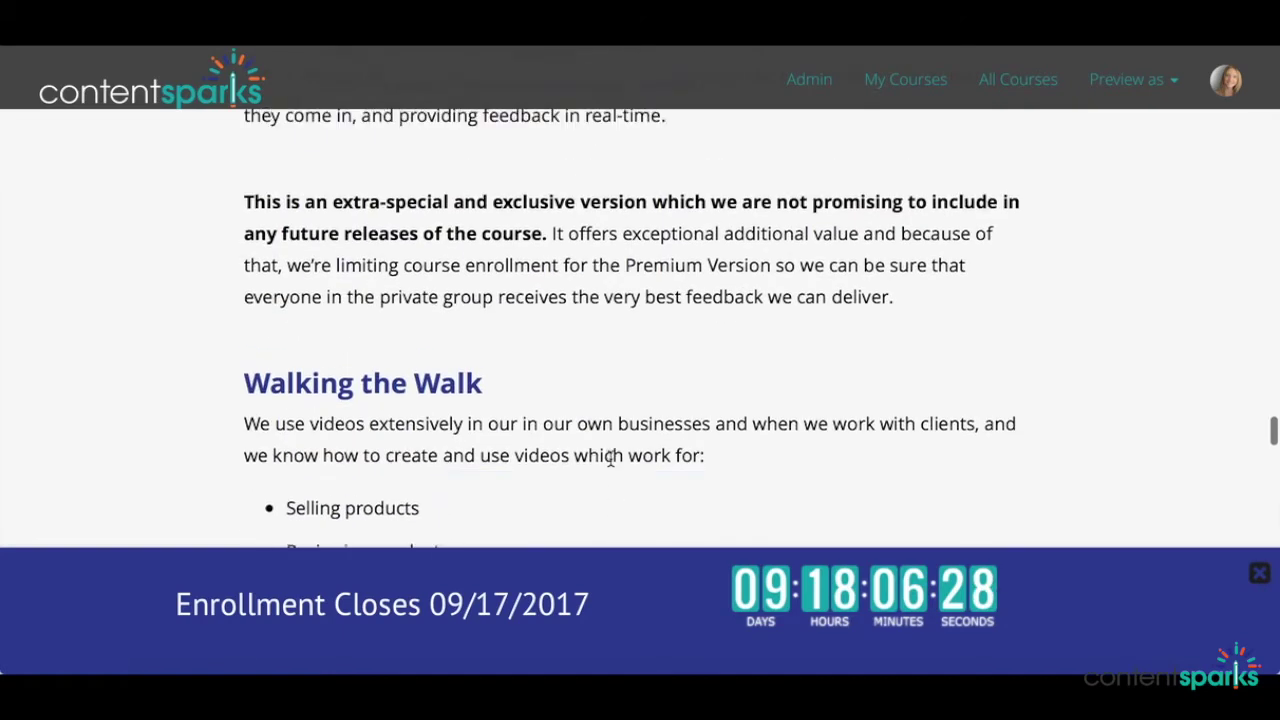
scroll(610, 458, "up", 2)
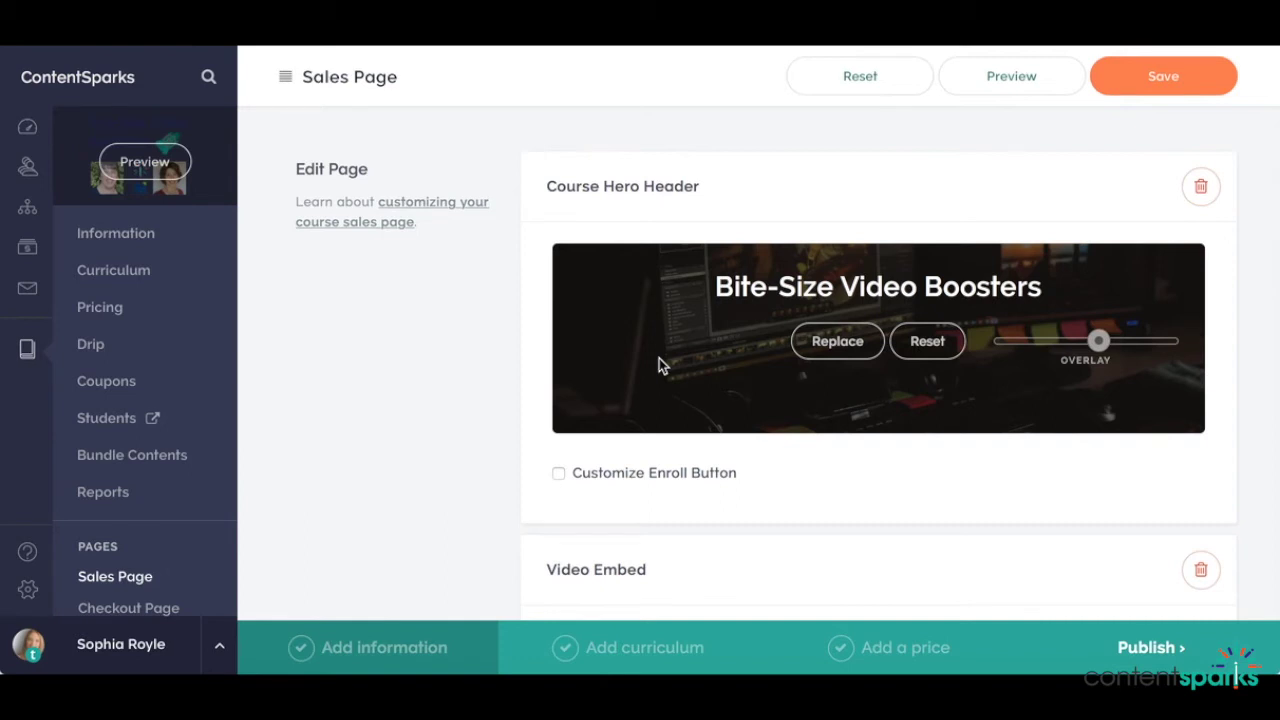
Step: Look through the sales page's editable blocks, from the Course Hero Header to the FAQ block
scroll(659, 360, "down", 5)
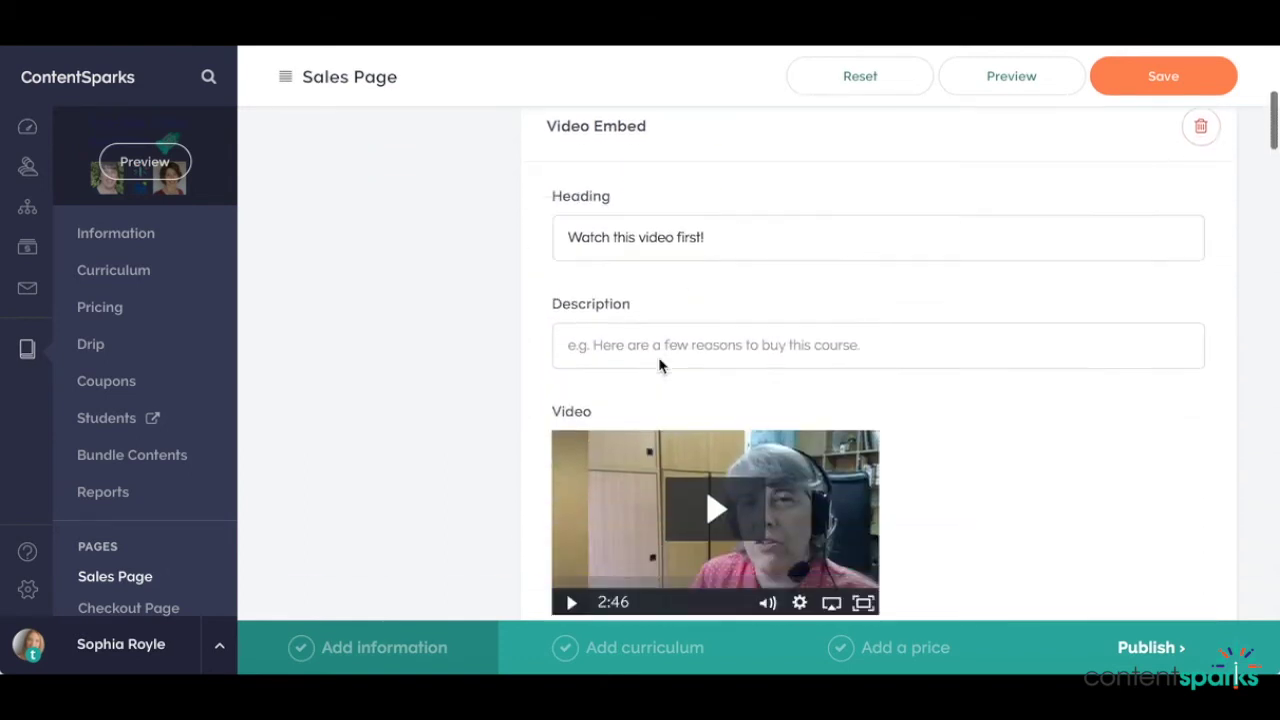
scroll(497, 425, "down", 8)
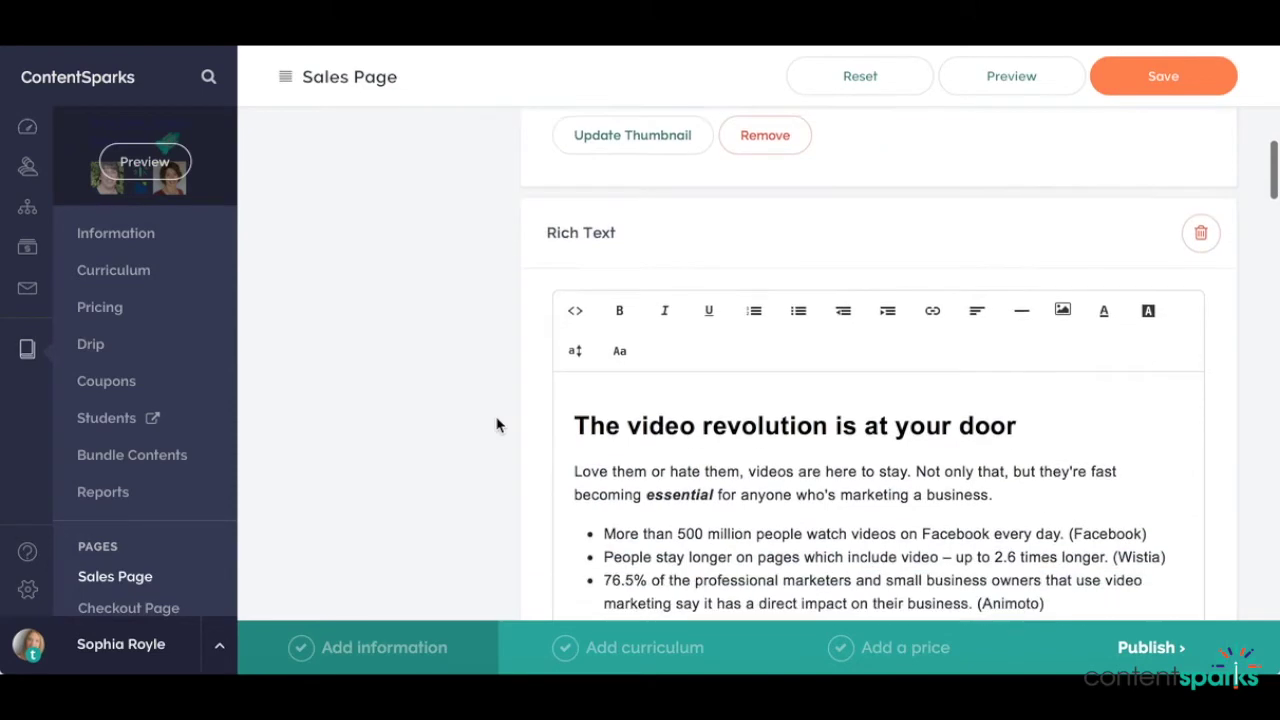
scroll(497, 425, "down", 7)
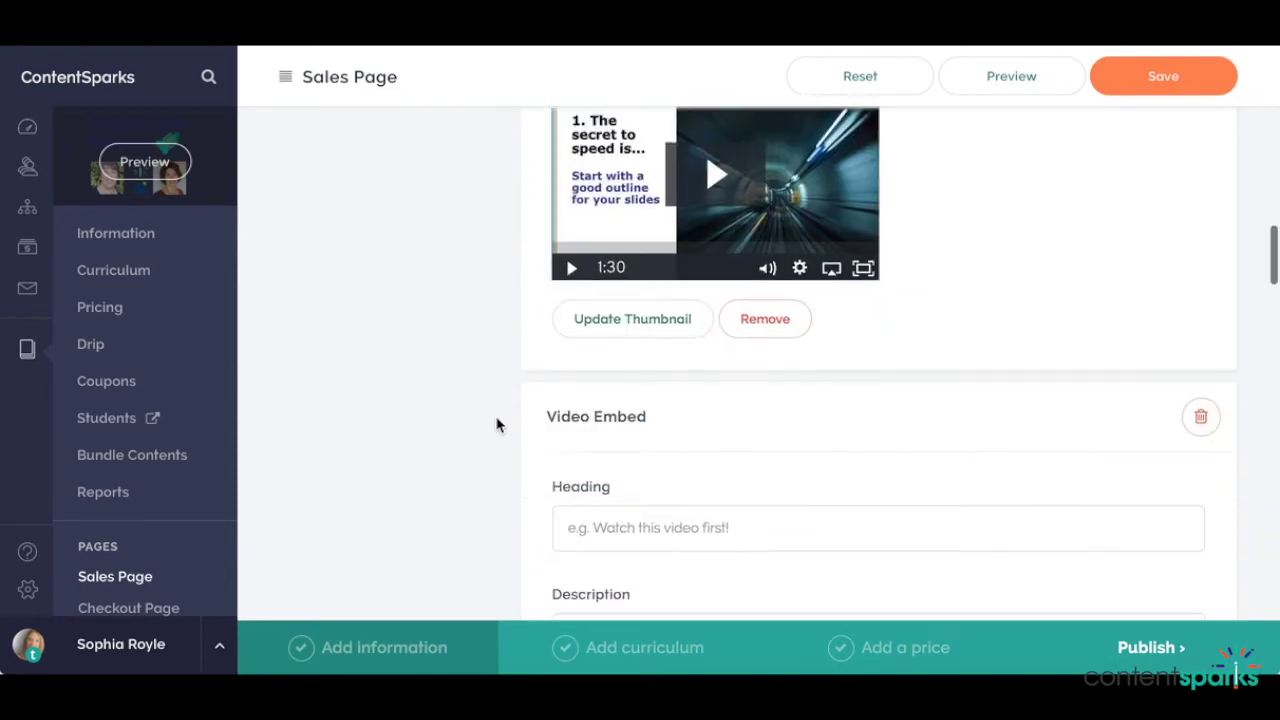
scroll(497, 425, "down", 14)
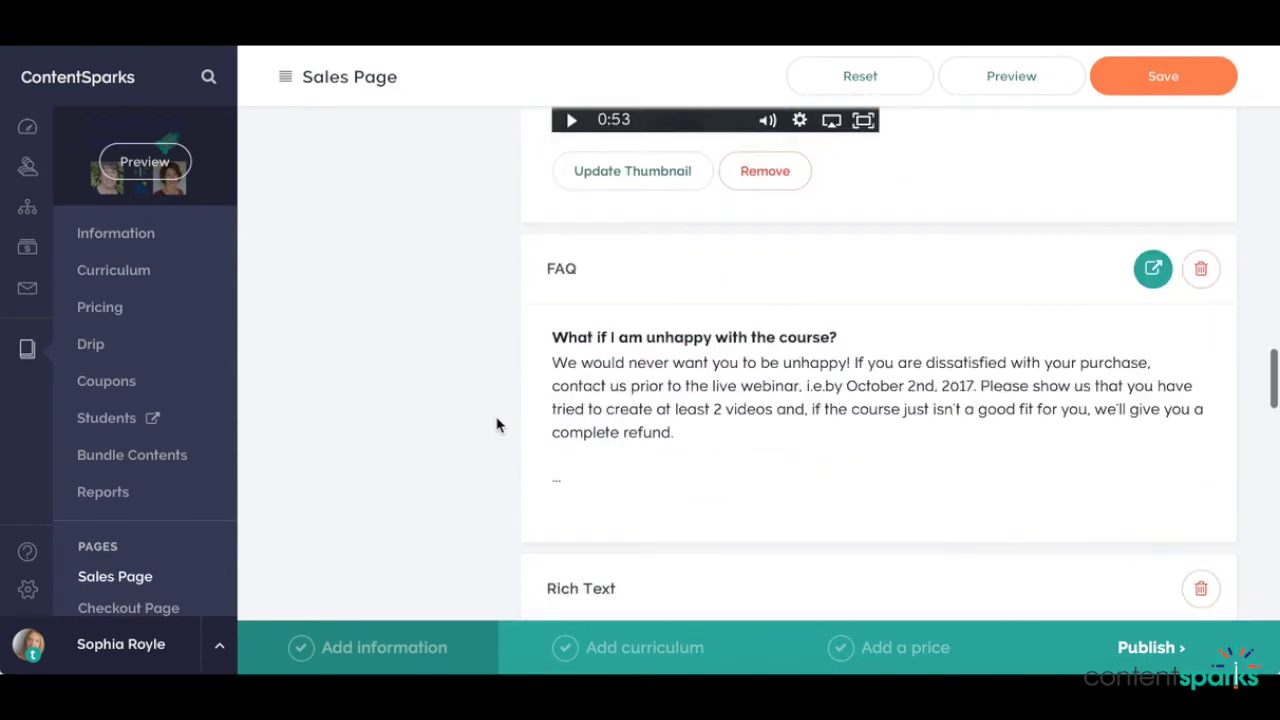
scroll(497, 425, "up", 2)
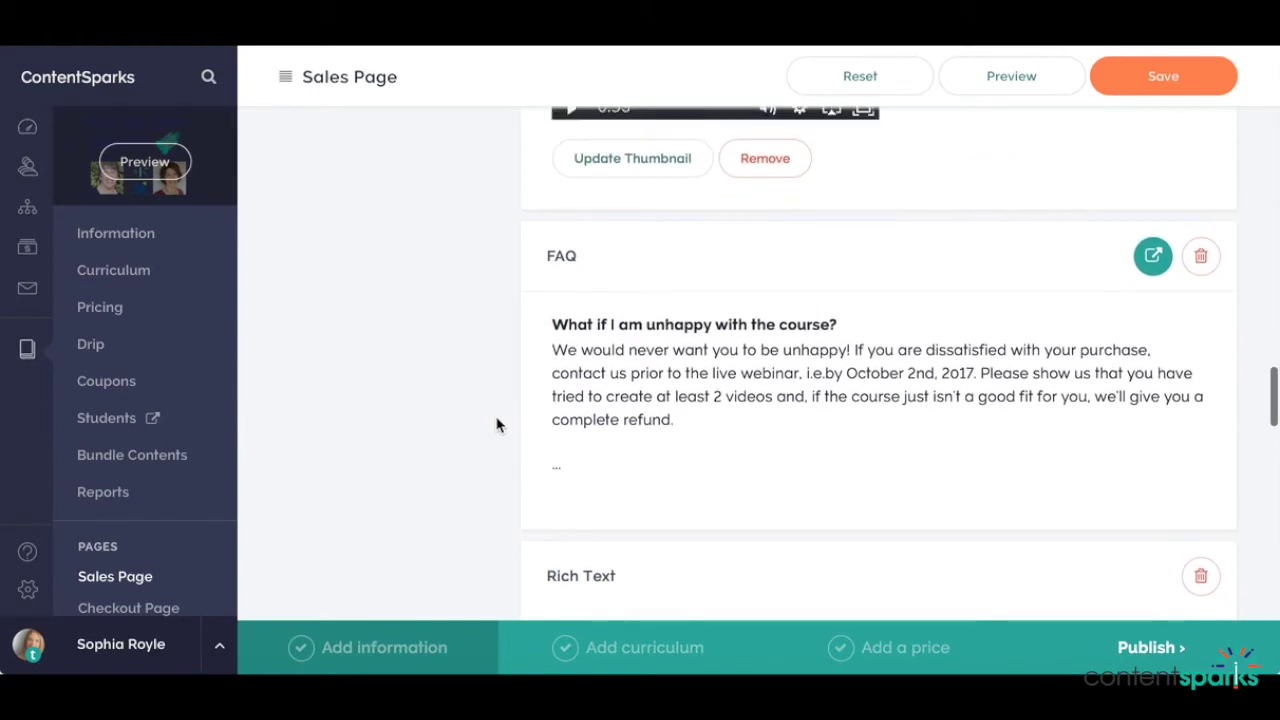
scroll(497, 425, "up", 1)
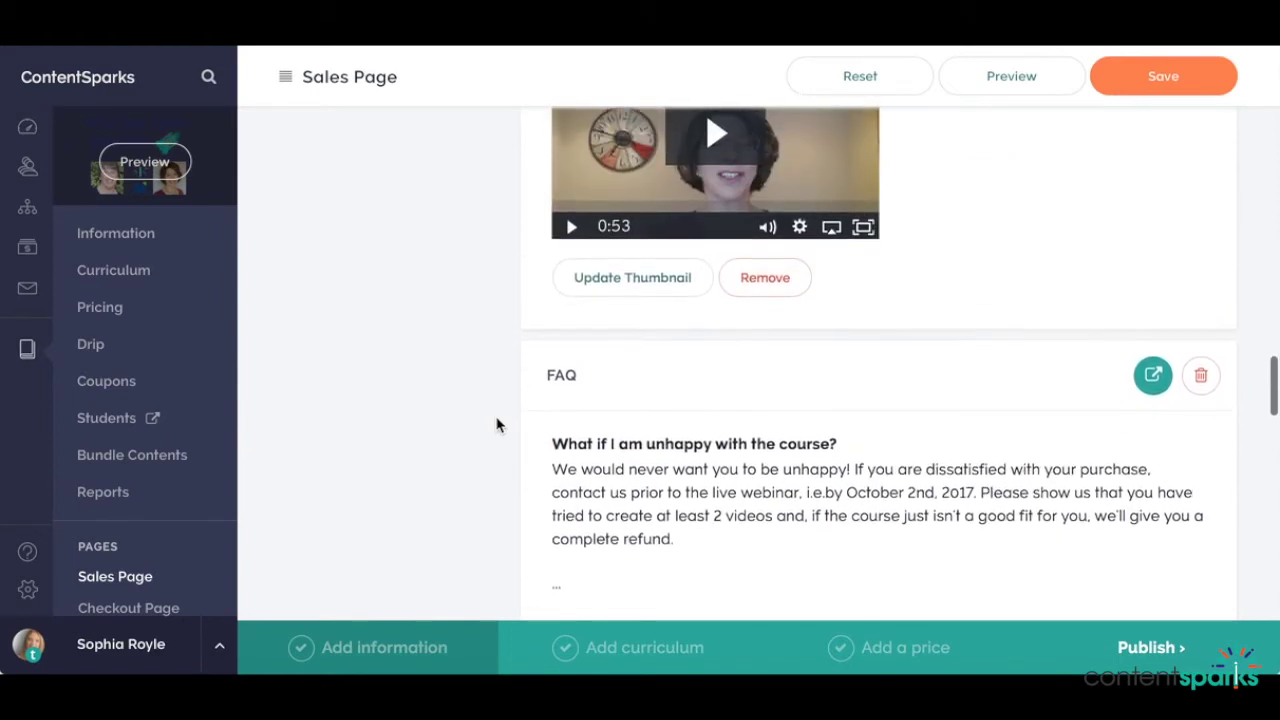
scroll(905, 420, "down", 1)
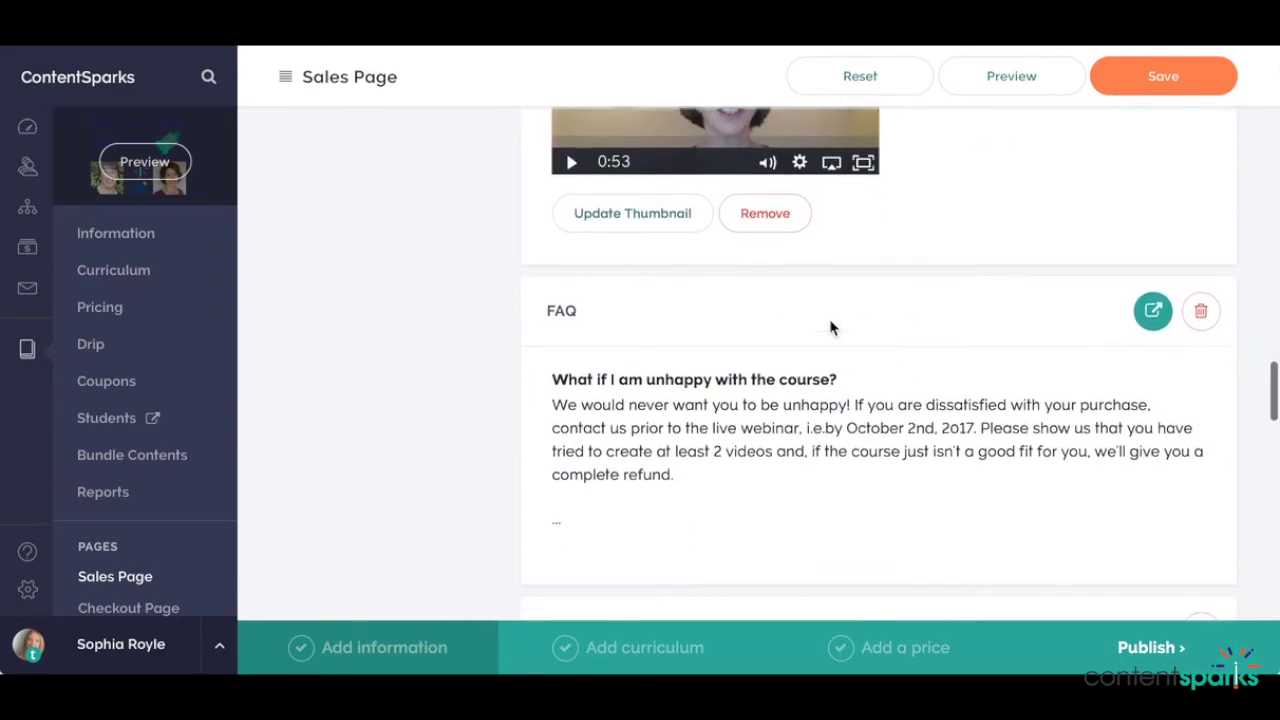
Step: Move the FAQ block above the preceding Video Embed block and back below it
left_click_drag(783, 306, 741, 193)
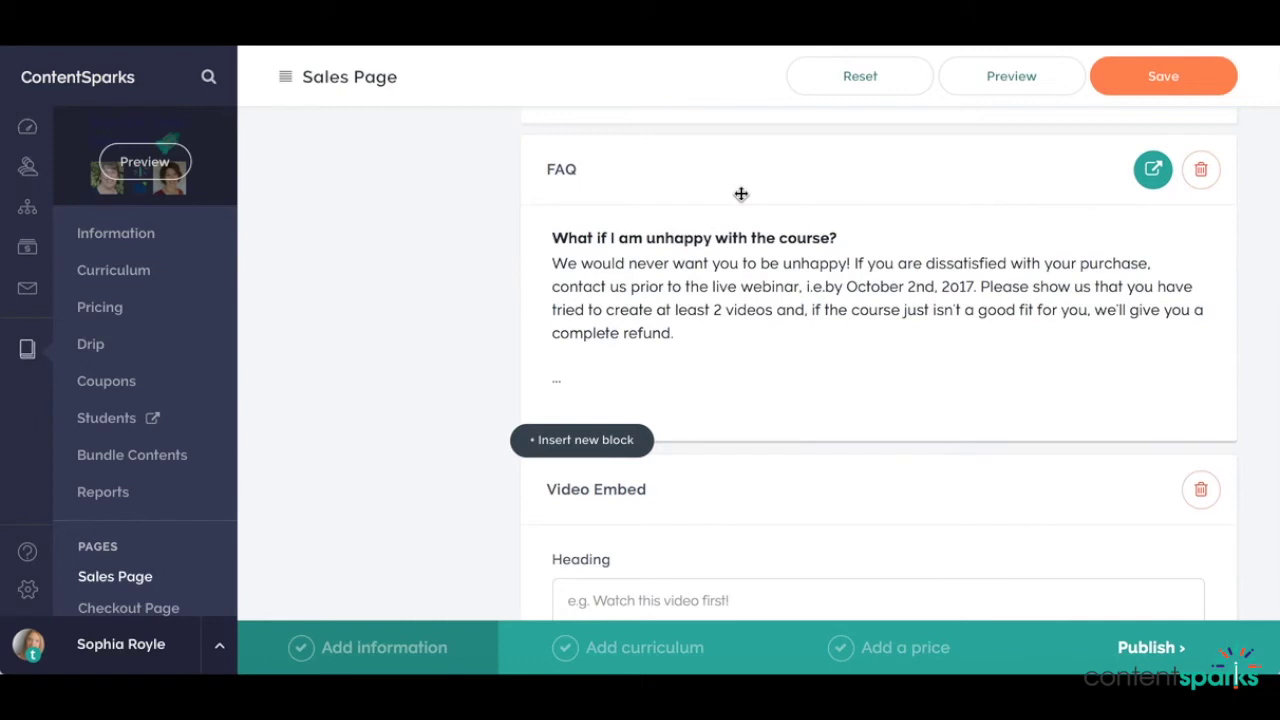
left_click_drag(741, 193, 702, 199)
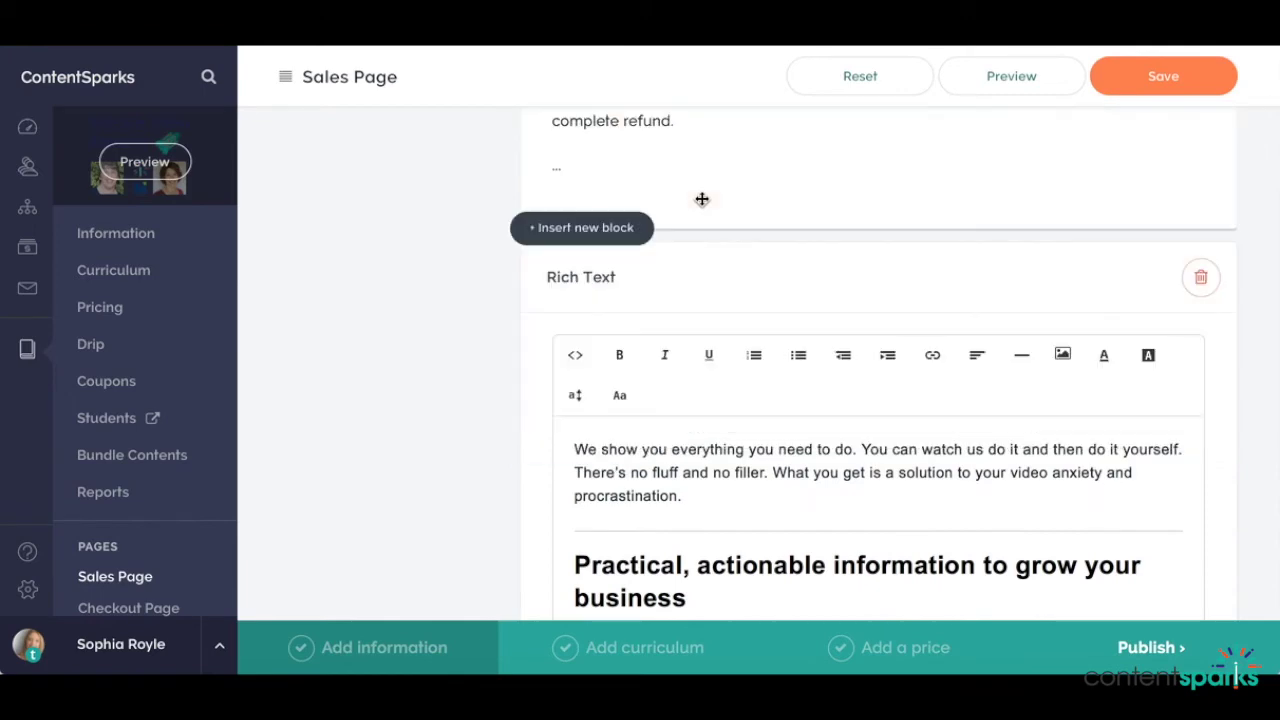
Step: Insert a new empty Rich Text block between the FAQ block and the existing Rich Text block
scroll(702, 199, "down", 3)
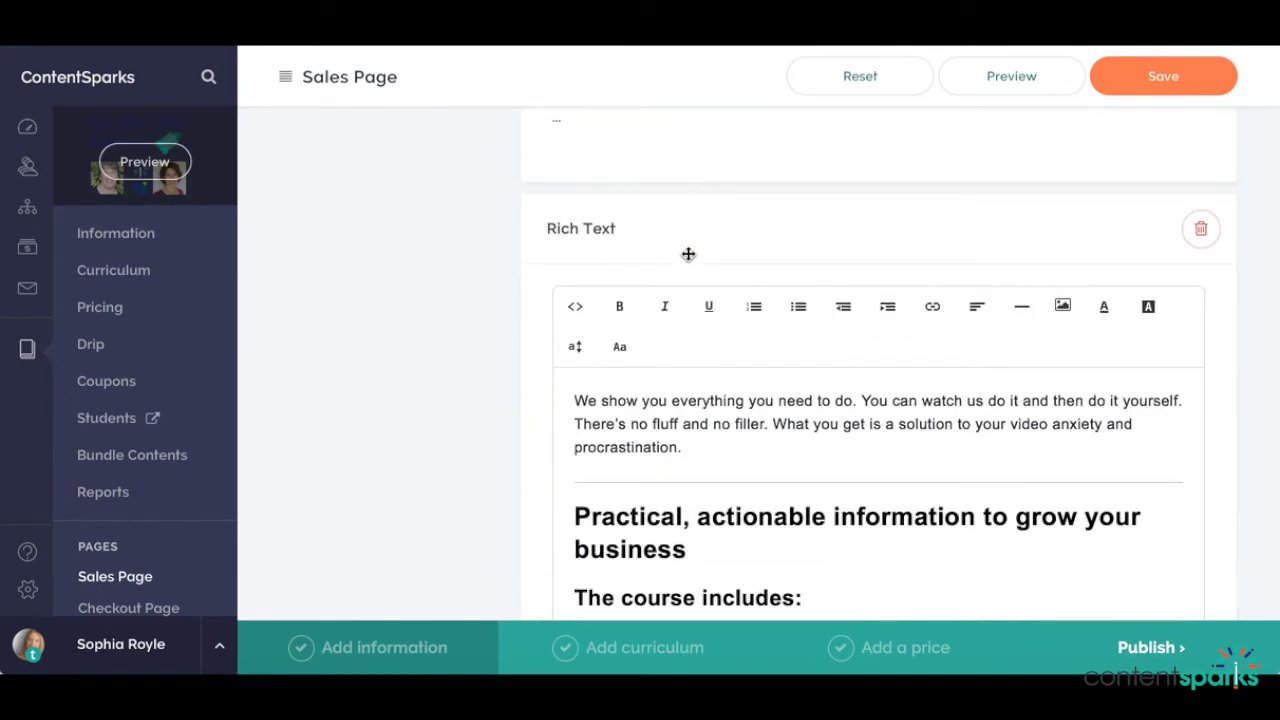
scroll(688, 265, "down", 1)
mouse_move(607, 166)
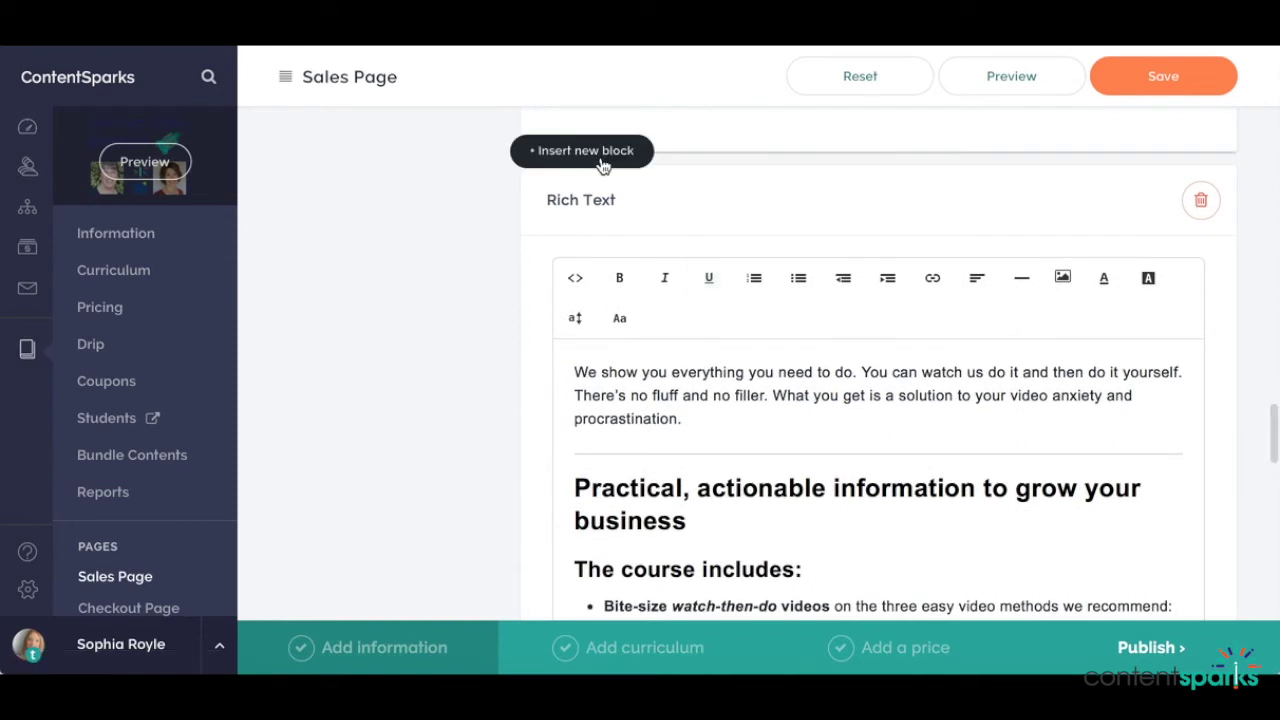
scroll(602, 165, "up", 1)
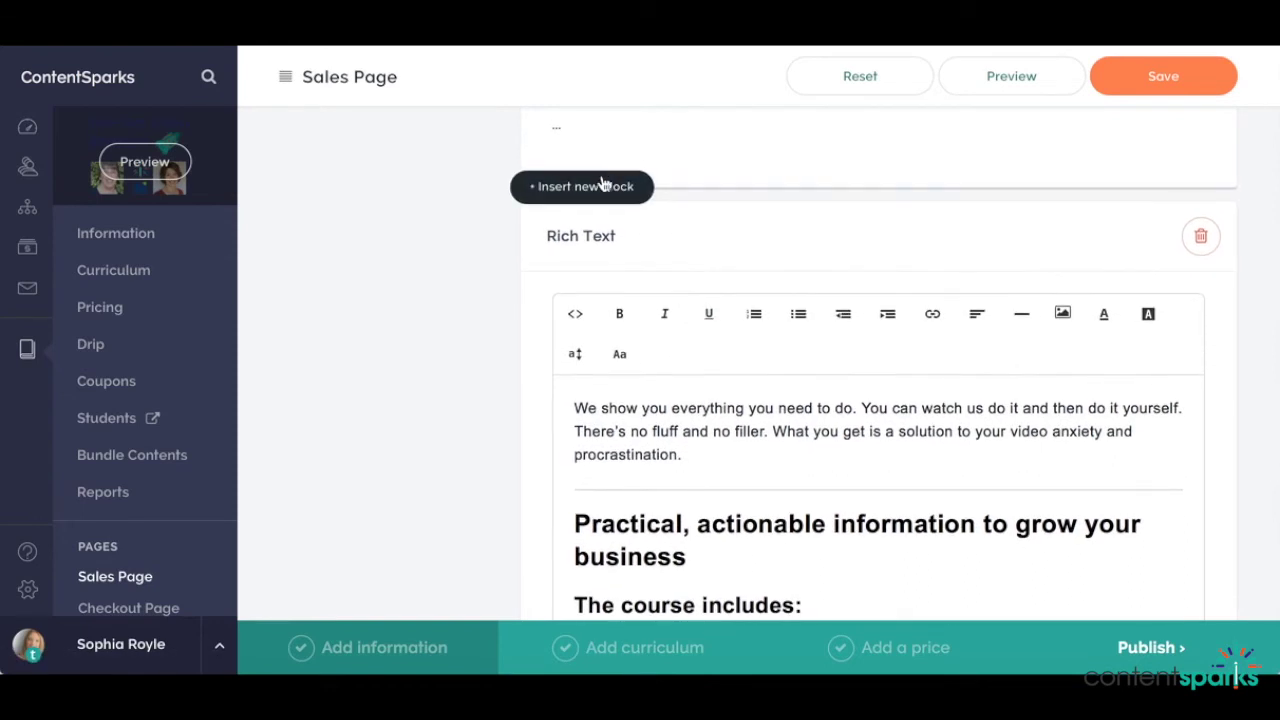
left_click(590, 187)
scroll(604, 192, "up", 2)
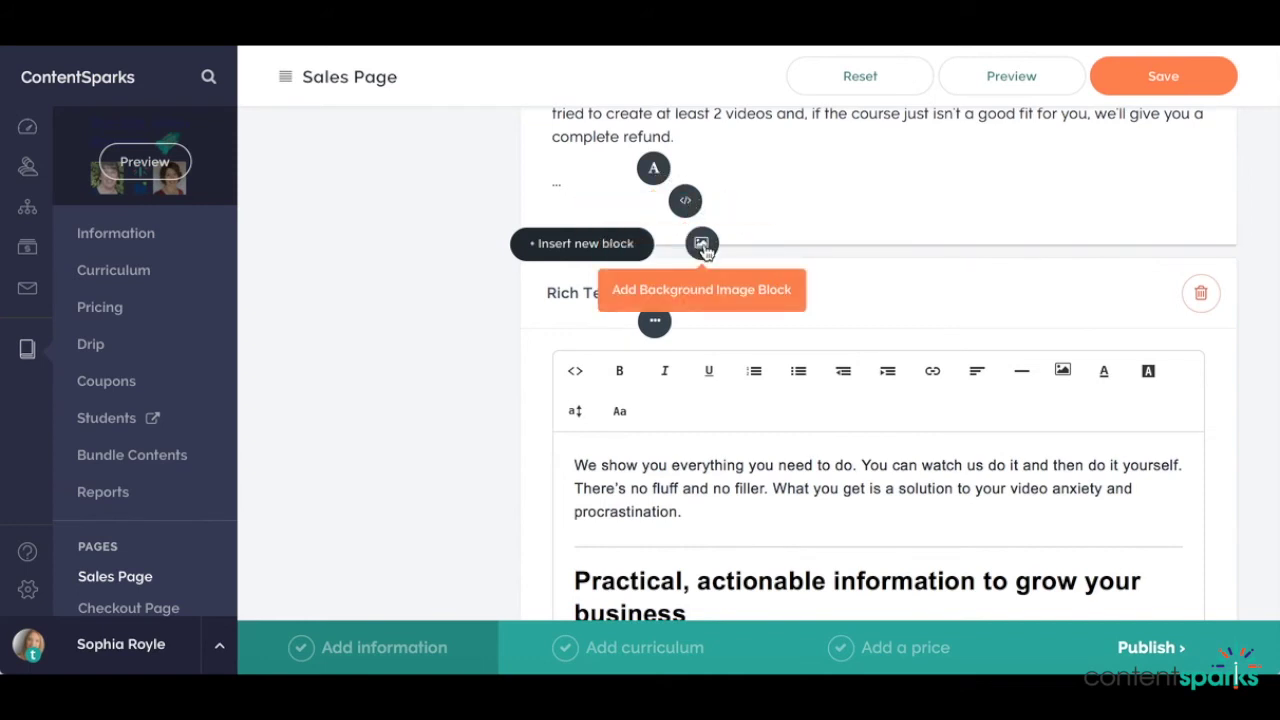
left_click(655, 330)
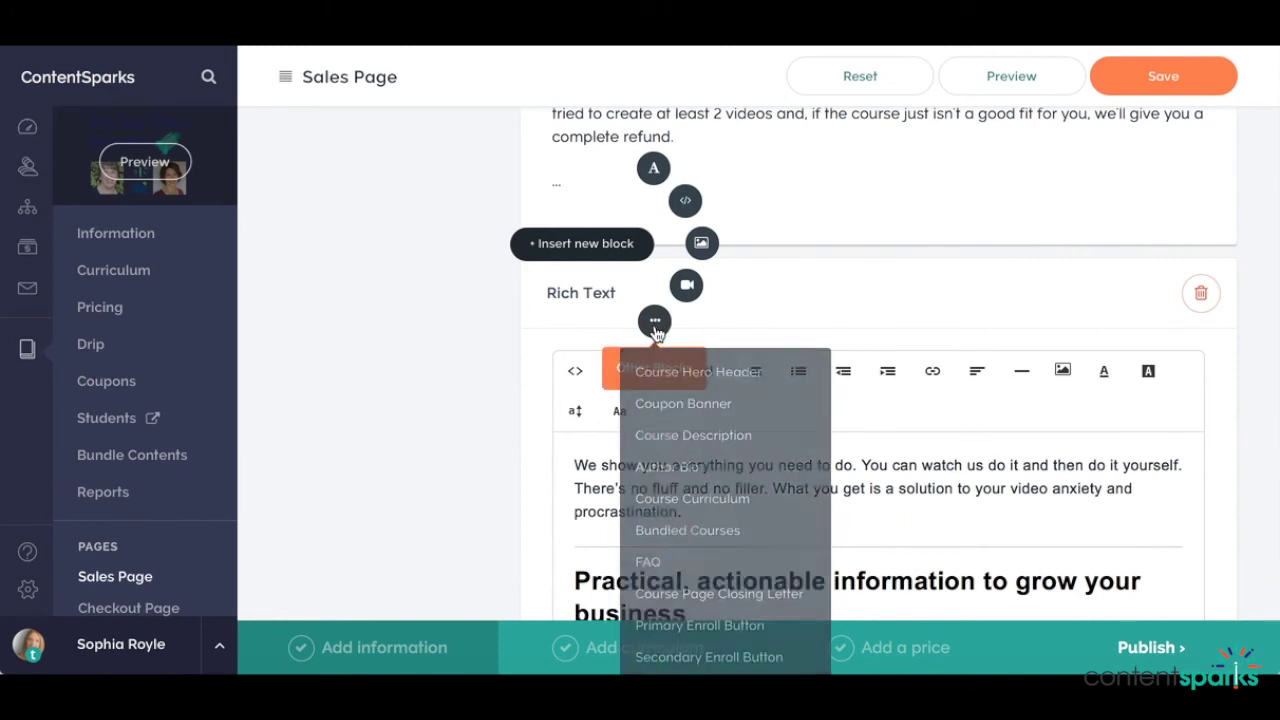
scroll(657, 334, "down", 3)
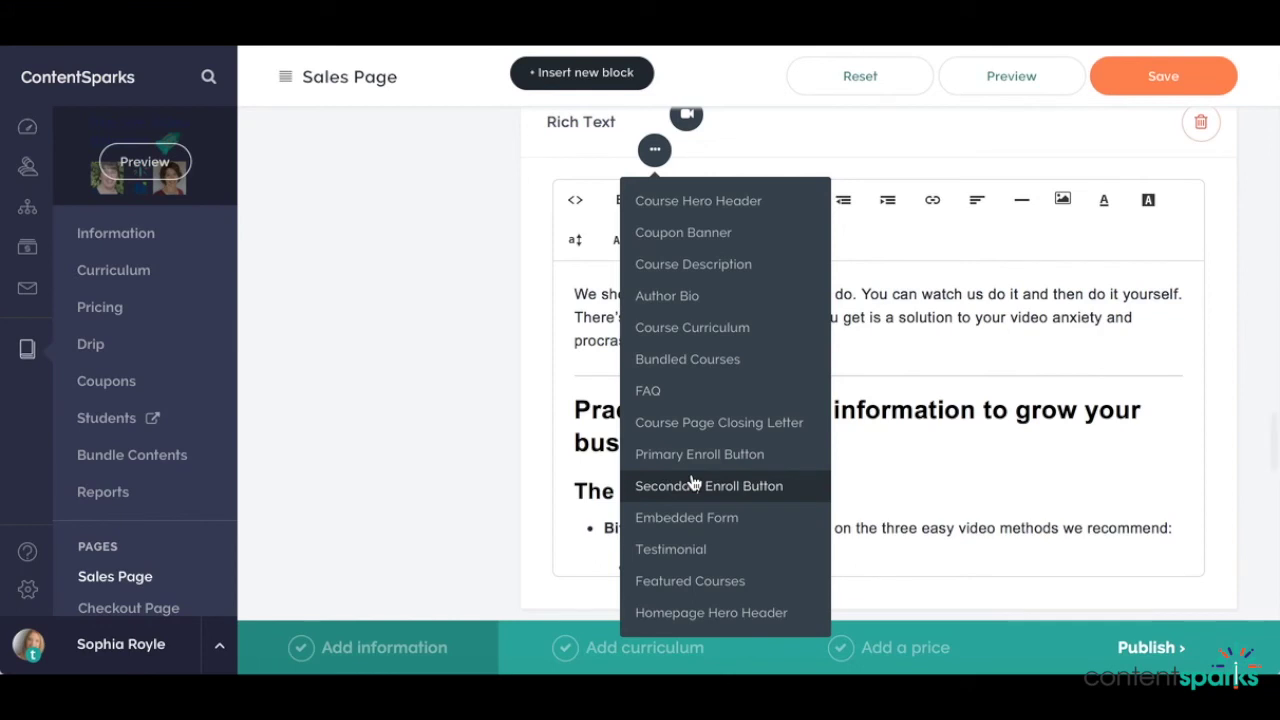
scroll(697, 262, "up", 3)
left_click(654, 248)
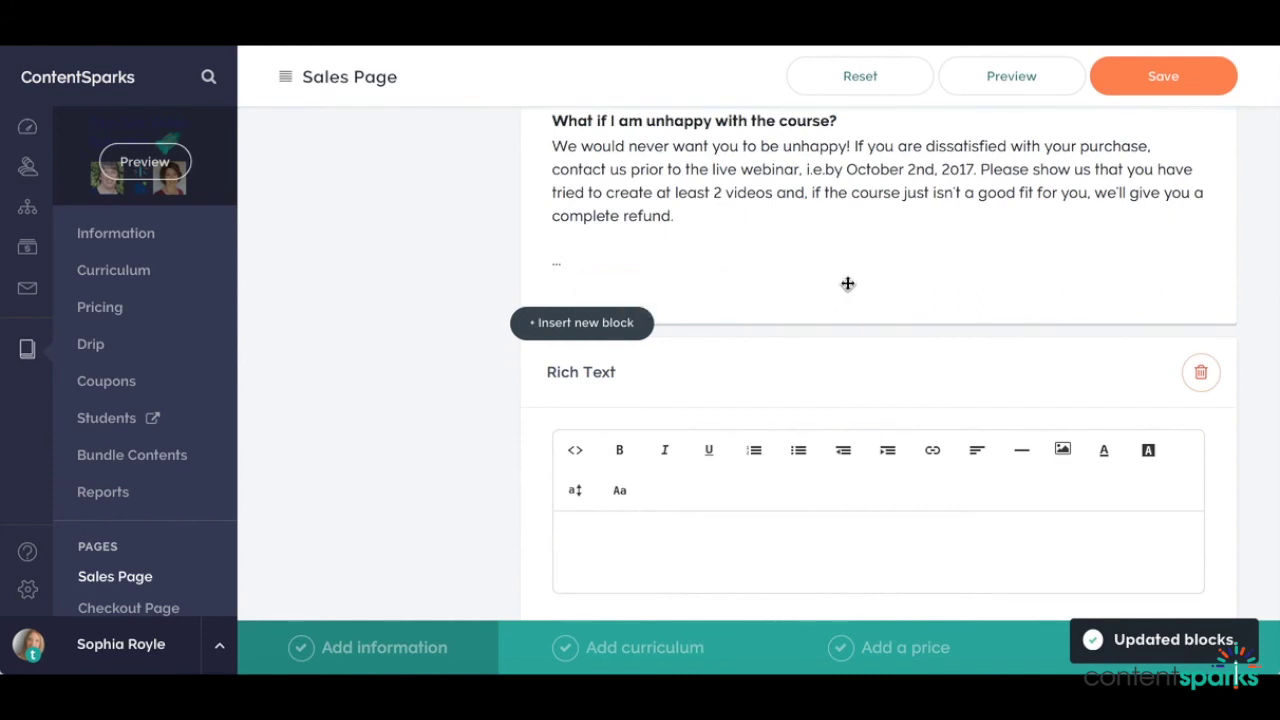
scroll(831, 343, "down", 1)
left_click(798, 457)
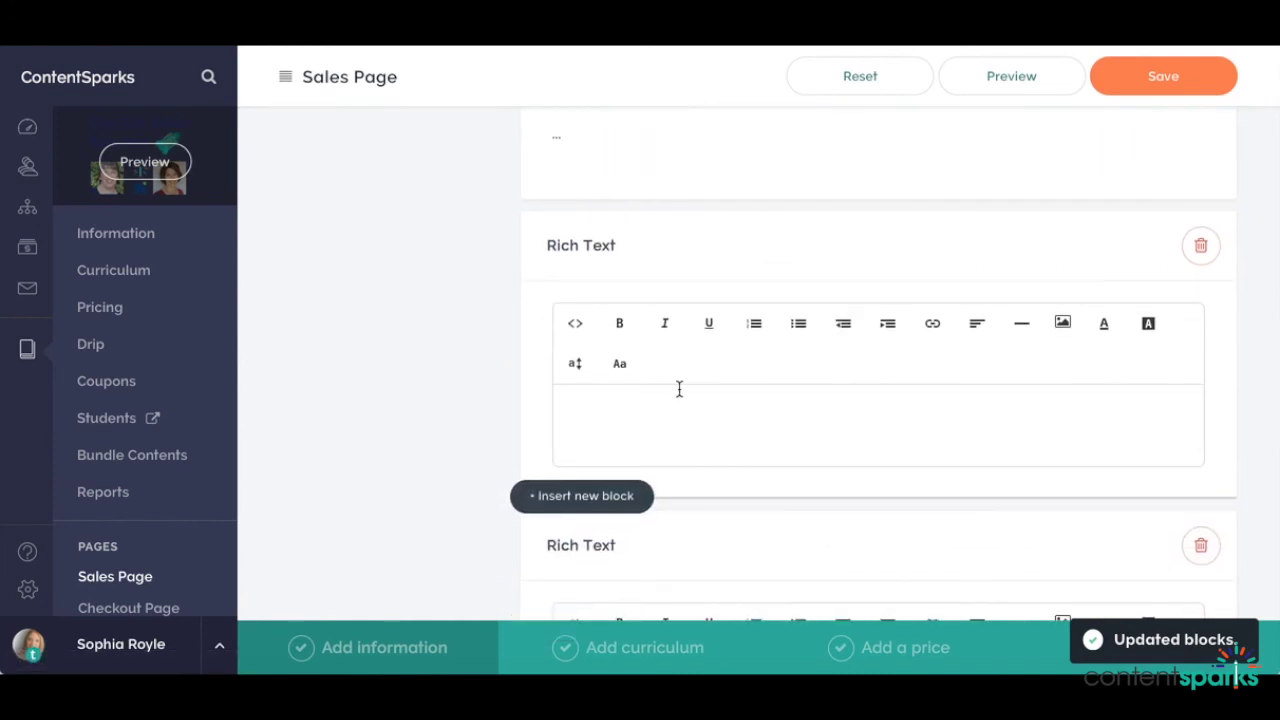